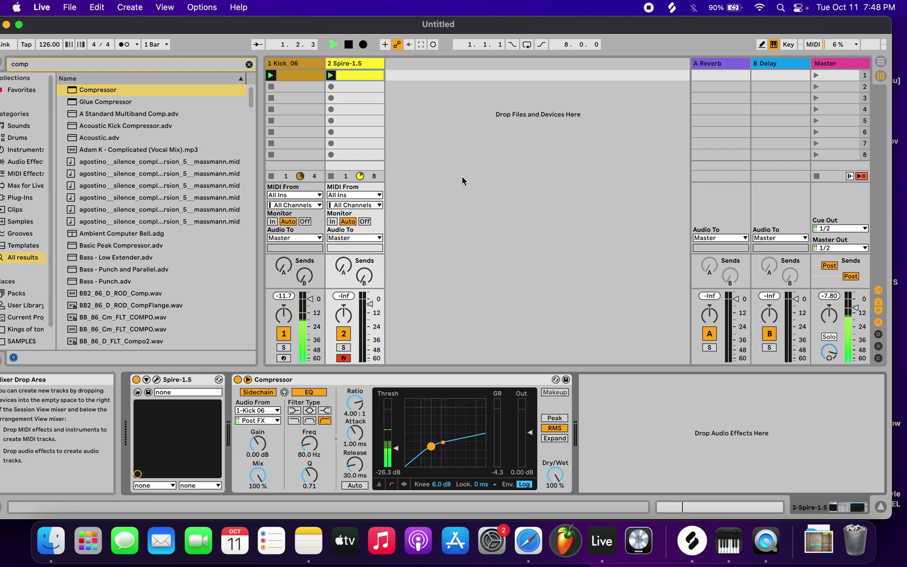
# - Open the MIDI clip in the Spire-1.5 track's first slot for note editing
pyautogui.doubleClick(359, 74)
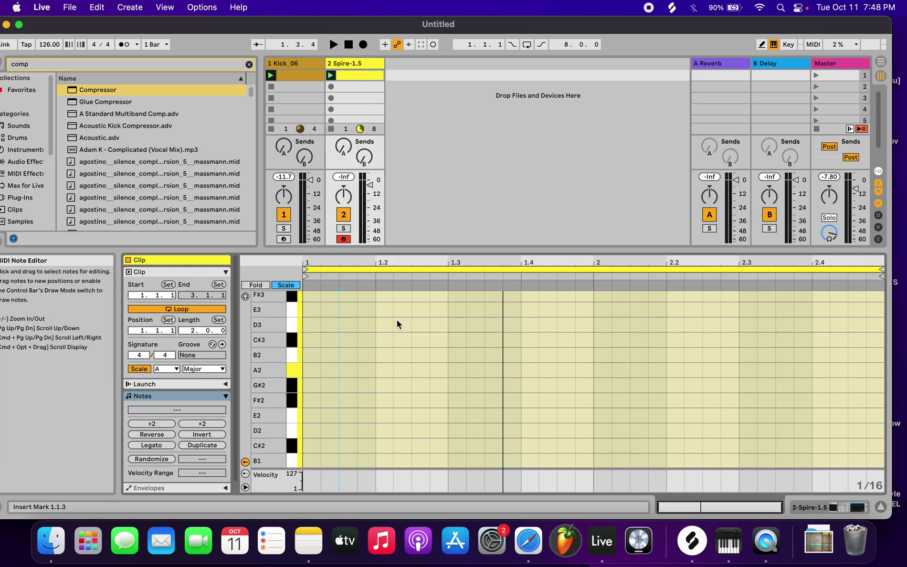
pyautogui.hotkey('shift', 'Tab')
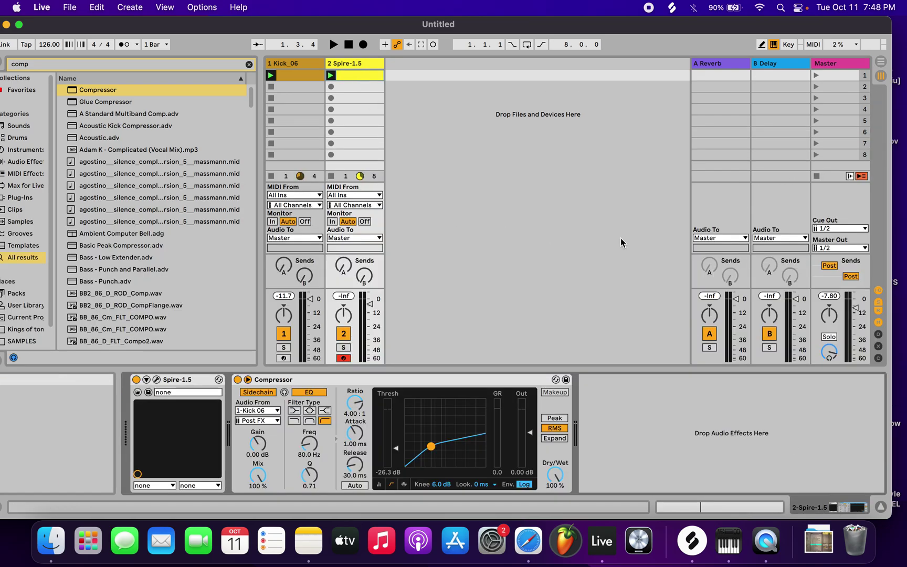
pyautogui.click(371, 68)
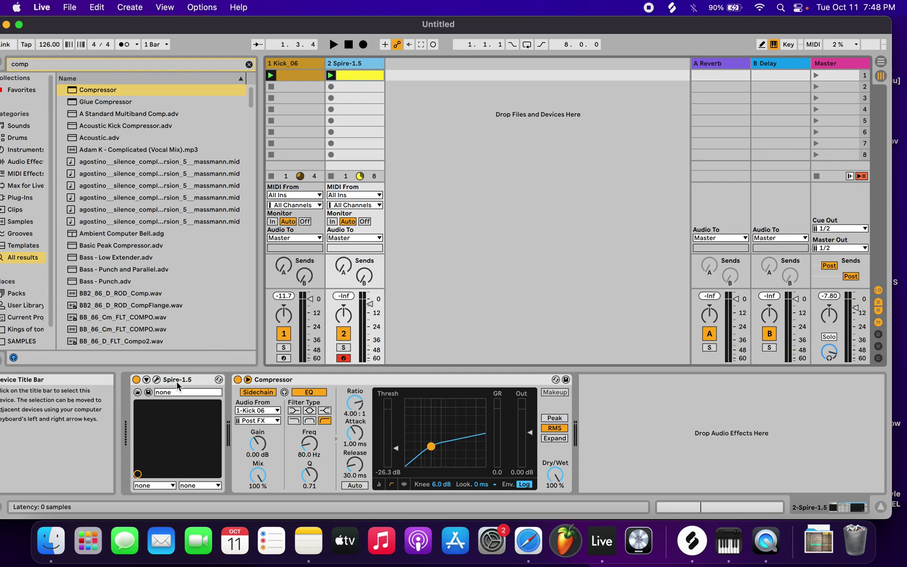
pyautogui.doubleClick(359, 76)
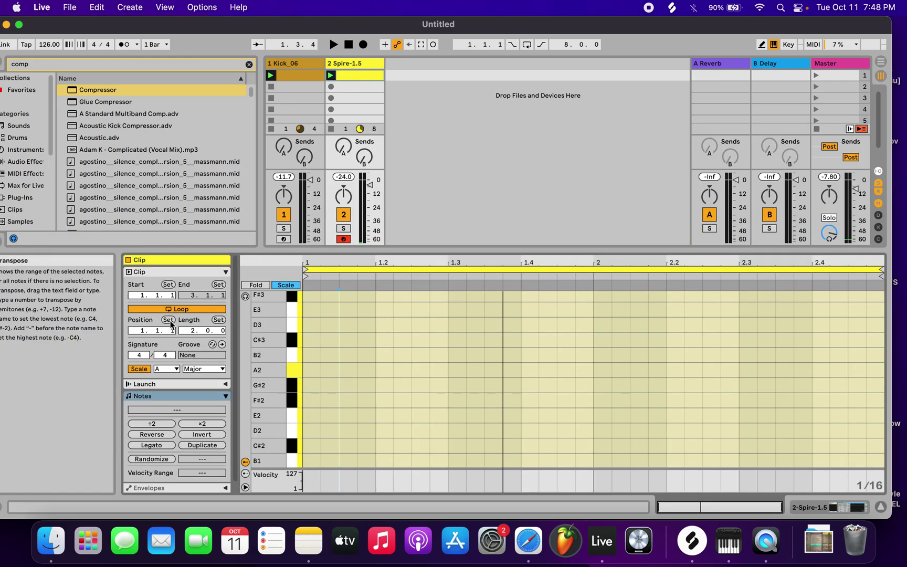
# - Toggle the clip's Scale mode off and on again, and open the root note choices
pyautogui.click(138, 369)
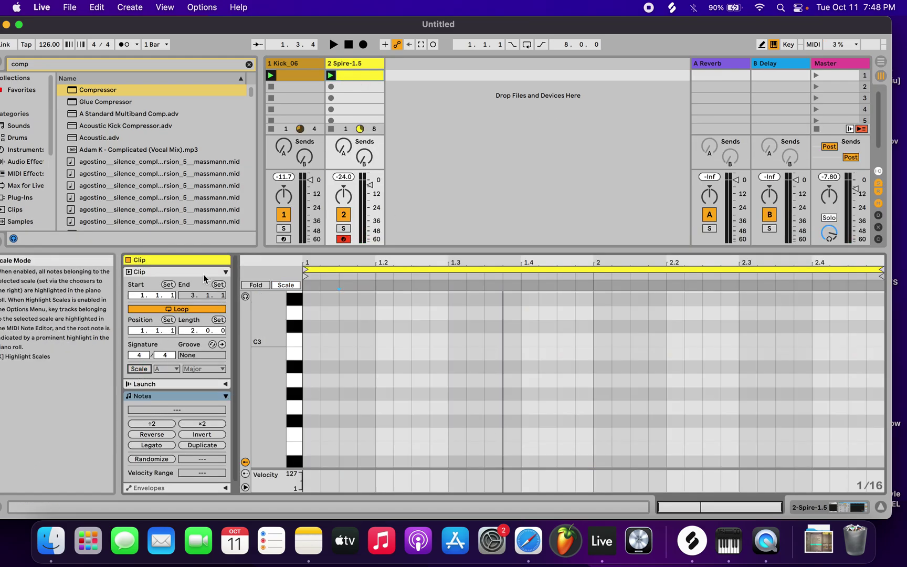
pyautogui.click(140, 369)
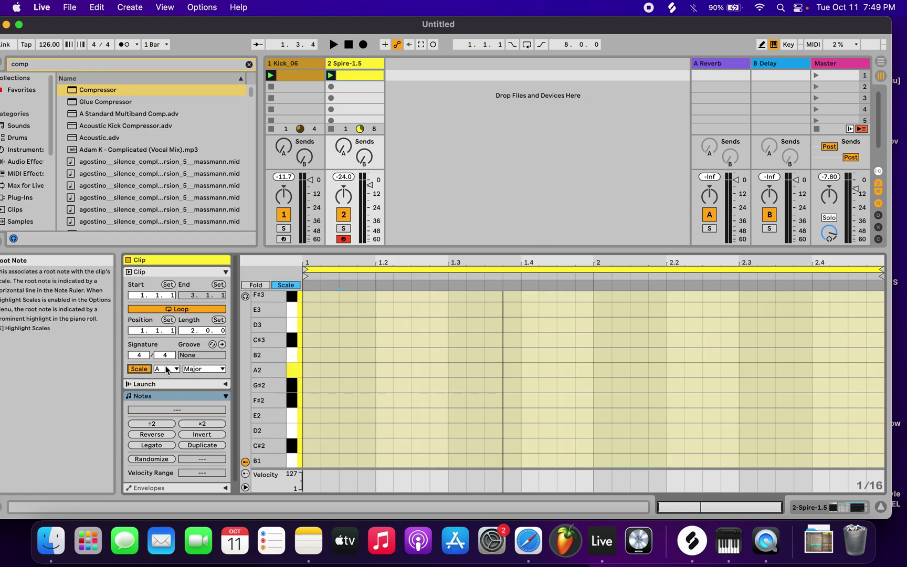
pyautogui.click(167, 369)
pyautogui.click(170, 372)
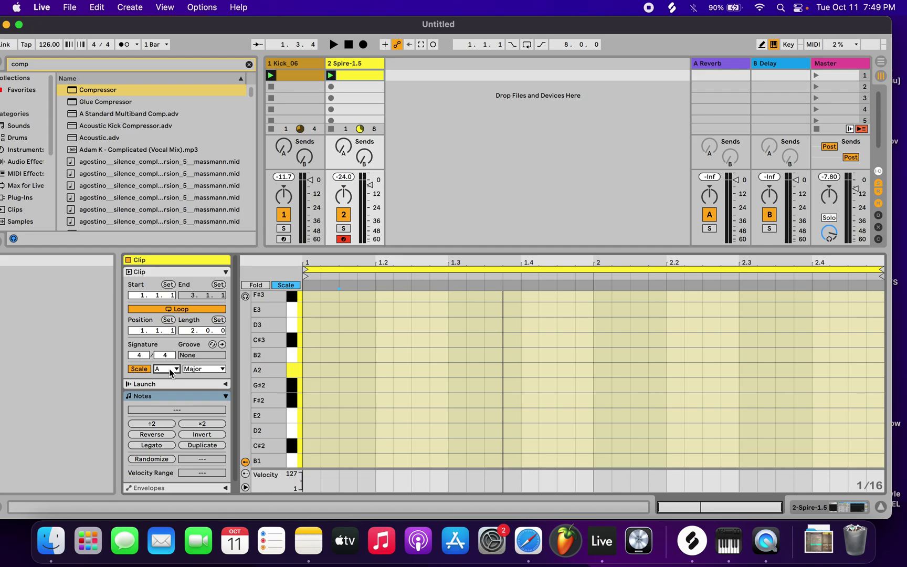
# - Enable the metronome and mute the Kick_06 track
pyautogui.scroll(-1, 366, 350)
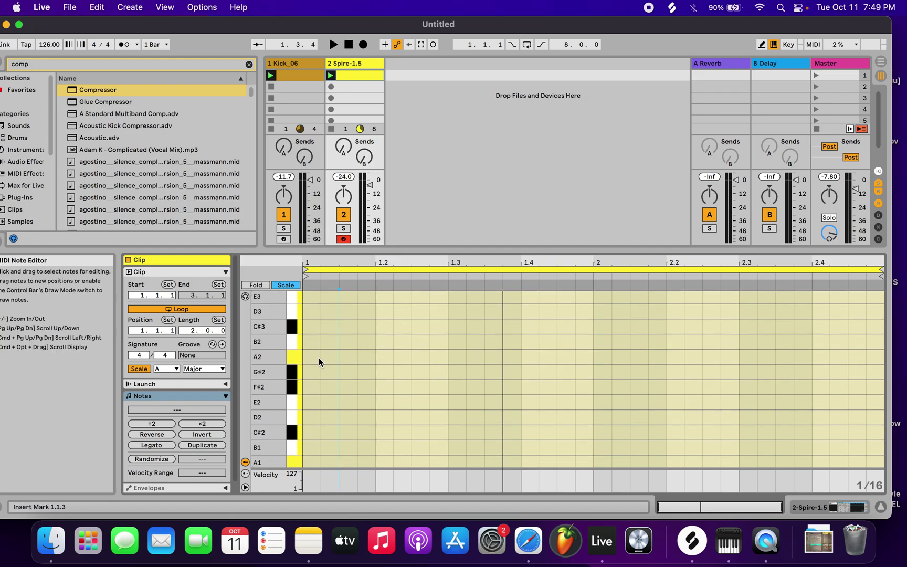
pyautogui.scroll(-2, 310, 424)
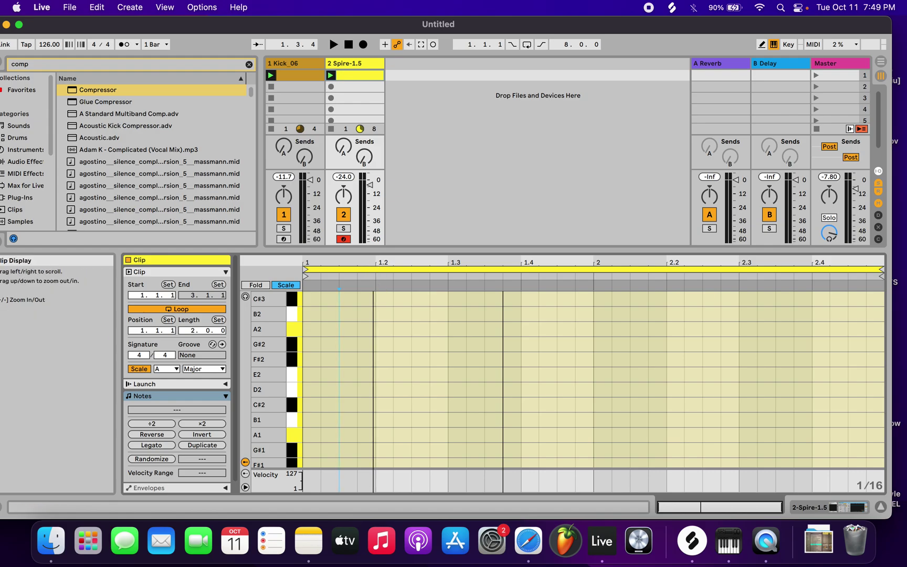
pyautogui.click(307, 439)
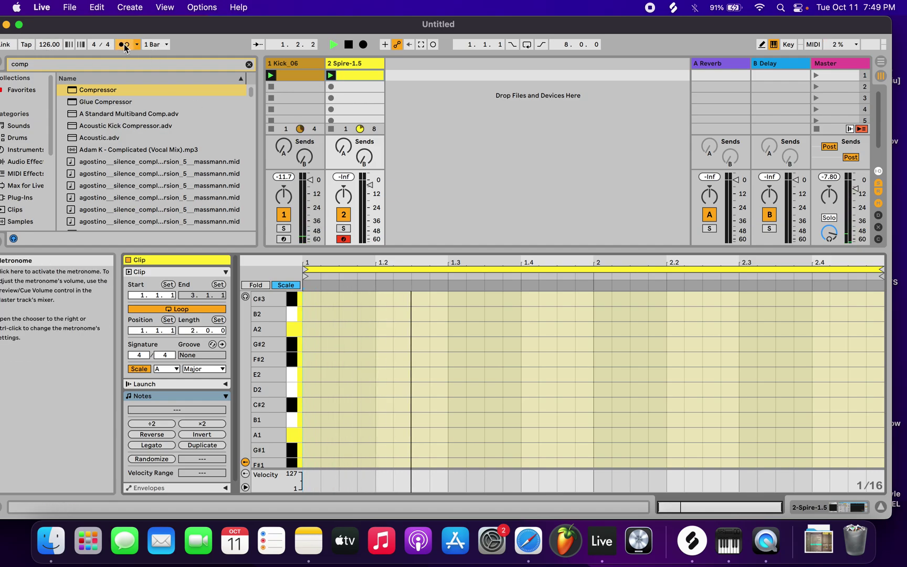
pyautogui.click(284, 215)
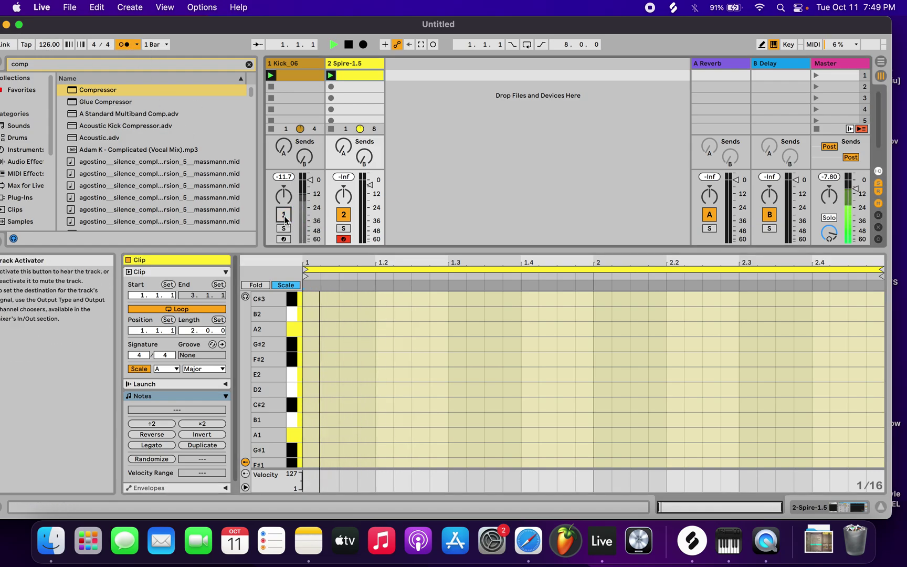
pyautogui.press('space')
# - Add a sixteenth-long A1 note at 1.1.1, play it back, and shorten the clip's loop to one bar
pyautogui.click(308, 437)
pyautogui.click(308, 434)
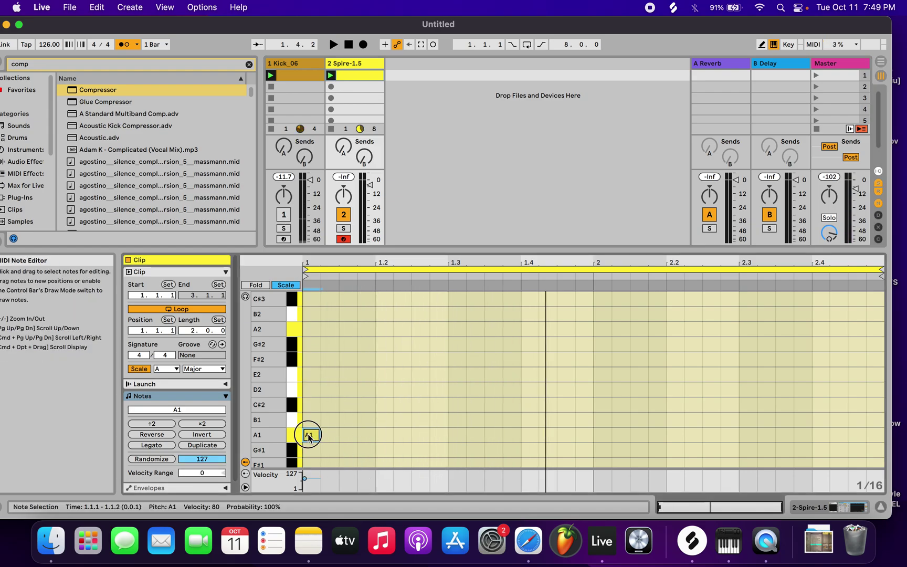
pyautogui.press('space')
pyautogui.press('space')
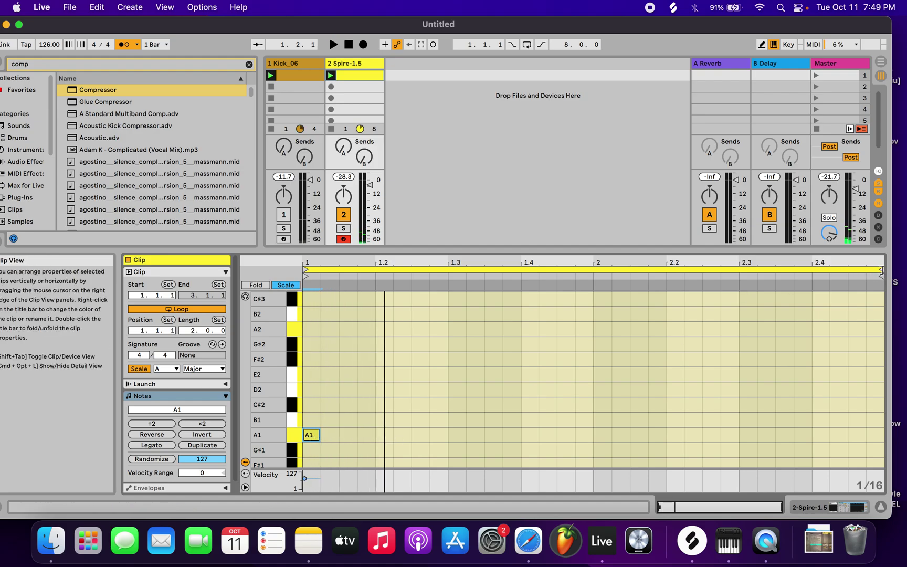
pyautogui.moveTo(884, 273); pyautogui.dragTo(604, 304)
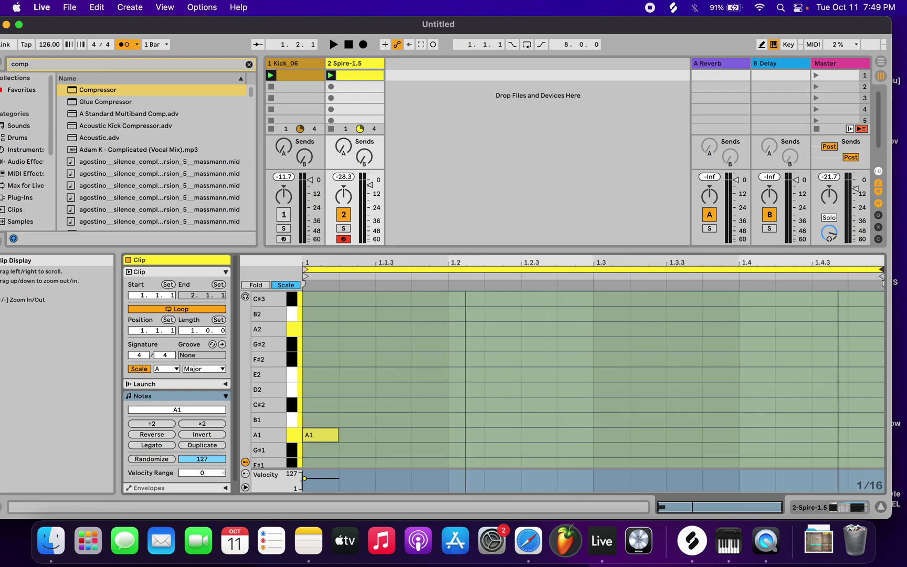
# - Arrange sixteenth-long A1 notes at 1.1.2, 1.2.1 and 1.2.3, and play back the rhythm
pyautogui.click(429, 432)
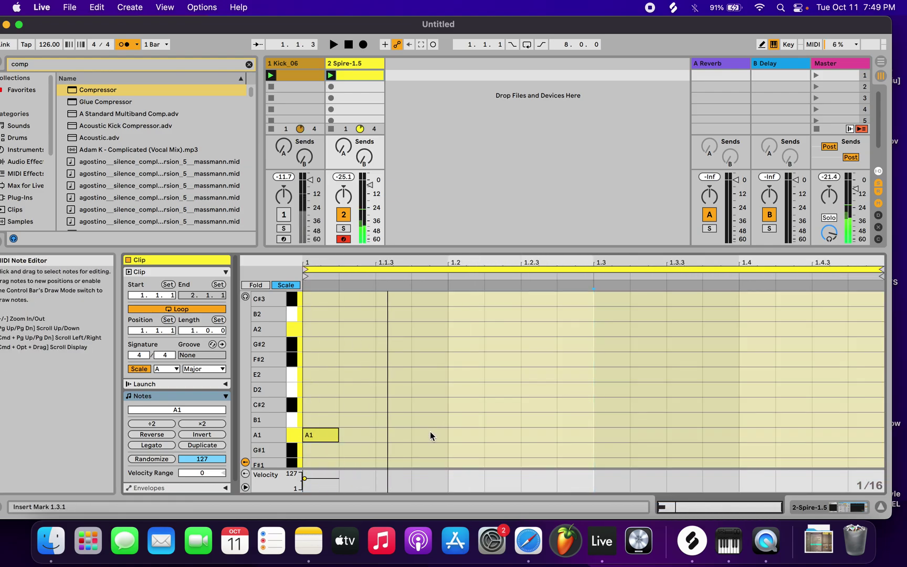
pyautogui.doubleClick(426, 436)
pyautogui.moveTo(343, 434); pyautogui.dragTo(471, 439)
pyautogui.doubleClick(568, 420)
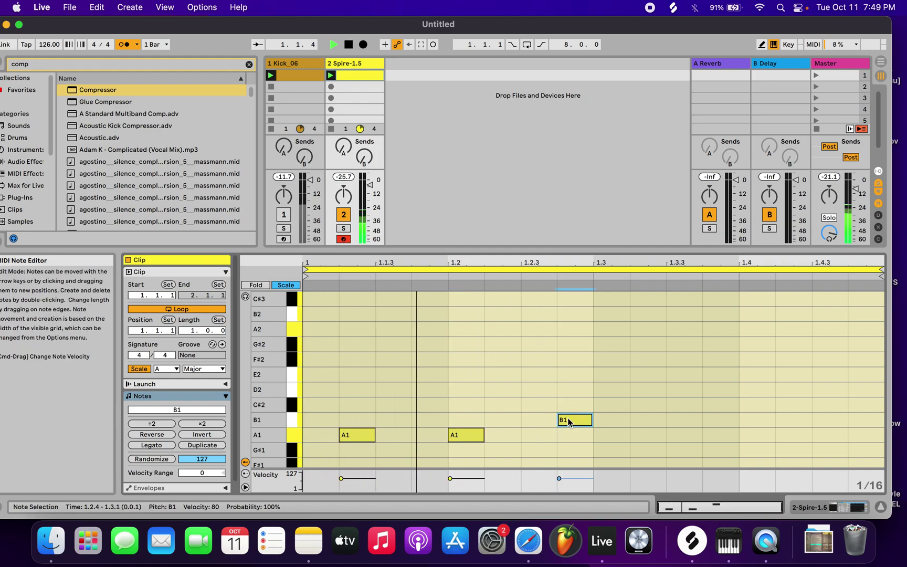
pyautogui.moveTo(568, 420); pyautogui.dragTo(543, 435)
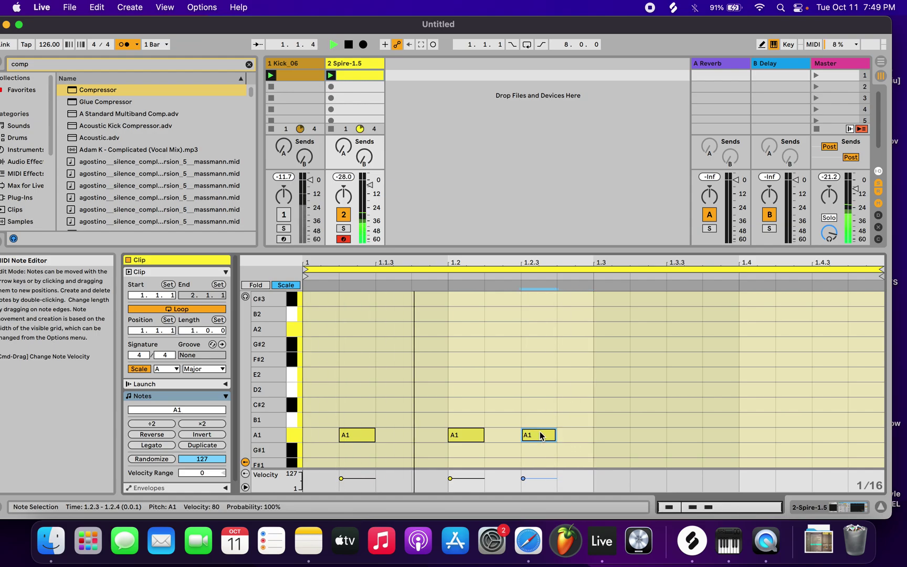
pyautogui.press('space')
pyautogui.press('space')
# - Complete the A1 rhythm with notes at 1.3.2, 1.3.4 and 1.4.3, move the first note to 1.1.3, and play it back
pyautogui.doubleClick(708, 435)
pyautogui.doubleClick(832, 435)
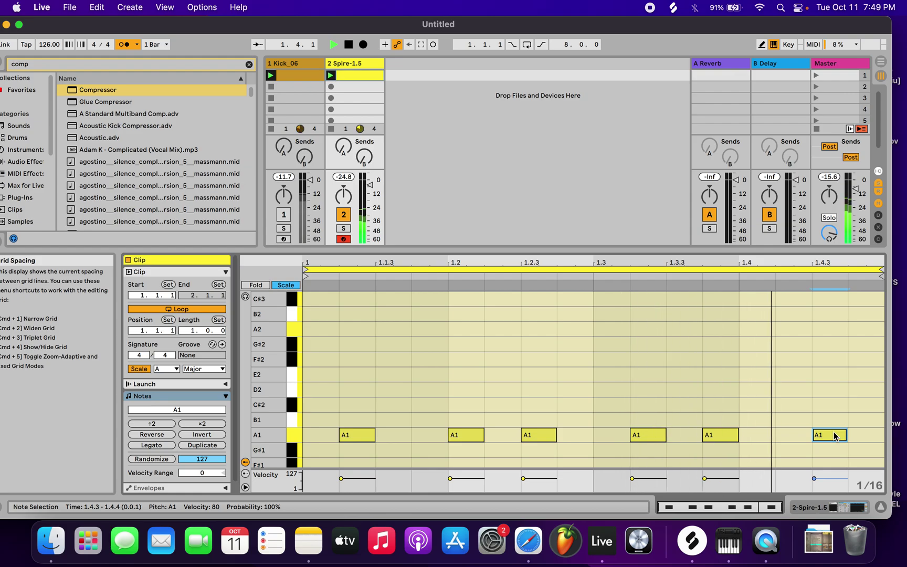
pyautogui.press('space')
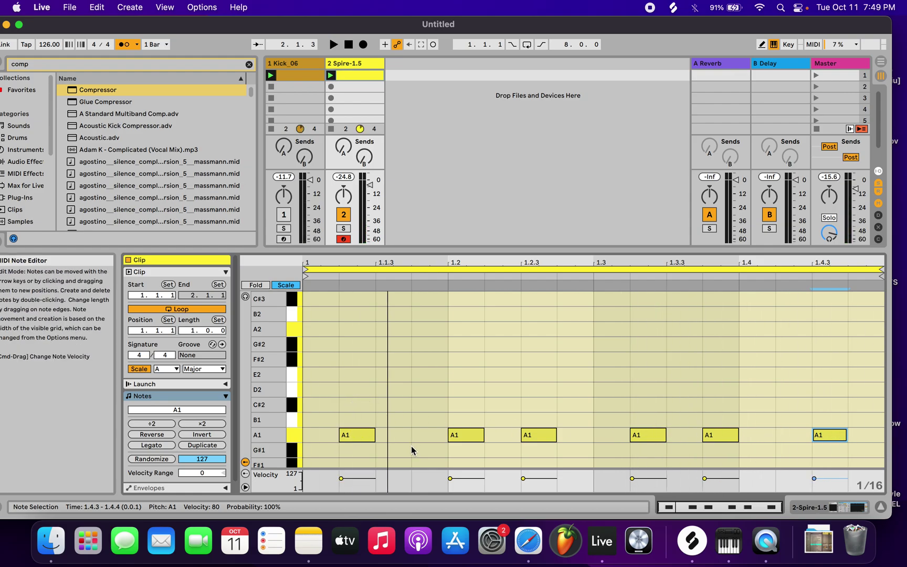
pyautogui.moveTo(369, 437); pyautogui.dragTo(405, 446)
pyautogui.press('space')
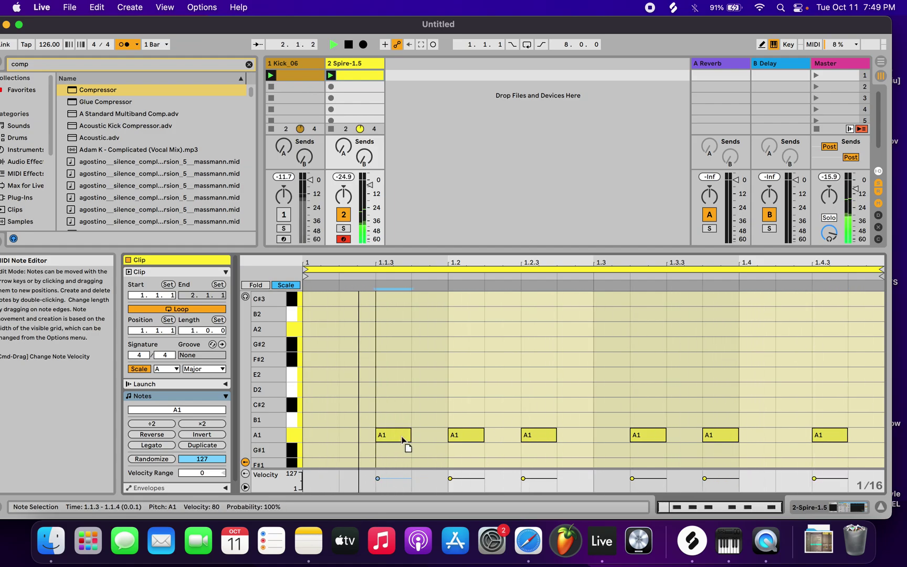
pyautogui.press('space')
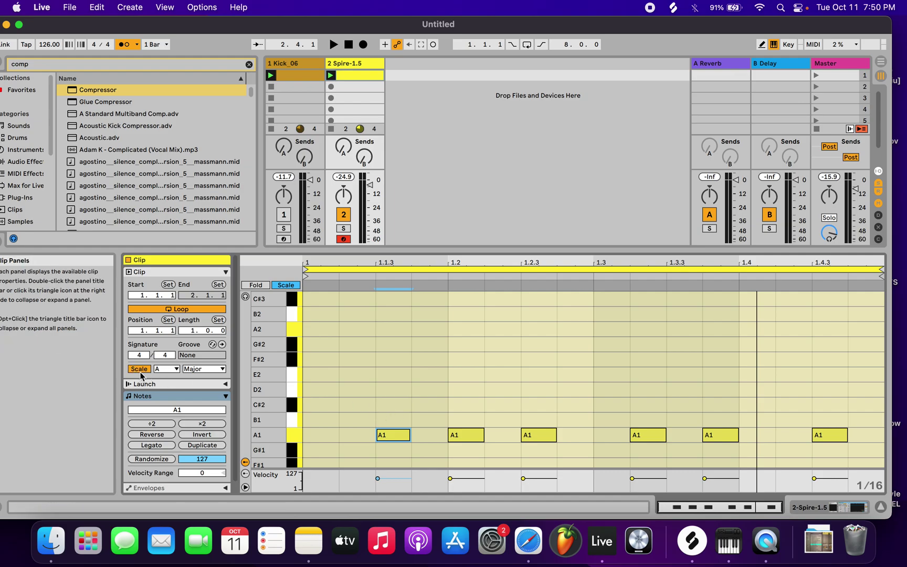
# - Add E2 above the bass notes at 1.1.3 and 1.2.1 and A2 above the one at 1.2.3, and play the clip
pyautogui.doubleClick(394, 394)
pyautogui.moveTo(394, 397)
pyautogui.mouseDown()
pyautogui.moveTo(399, 424)
pyautogui.moveTo(392, 378)
pyautogui.mouseUp()
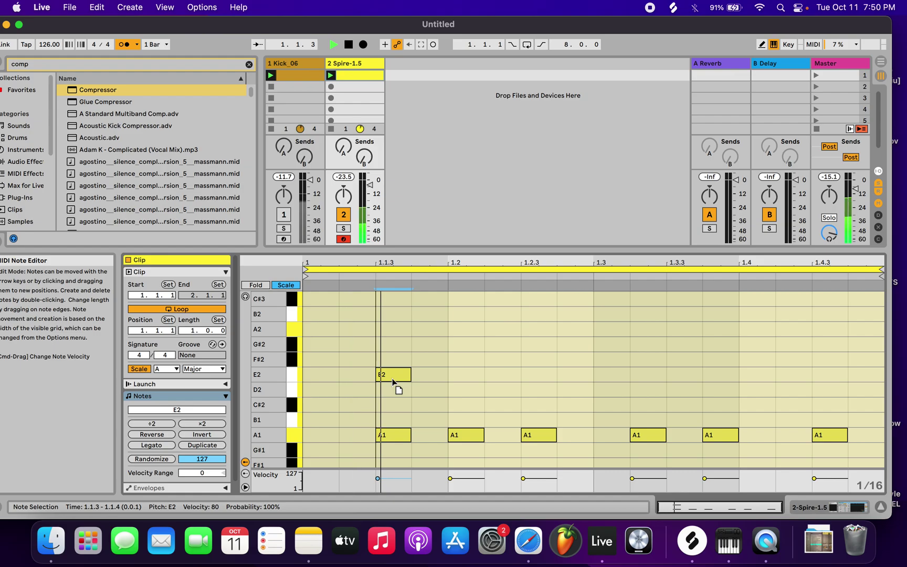
pyautogui.doubleClick(463, 374)
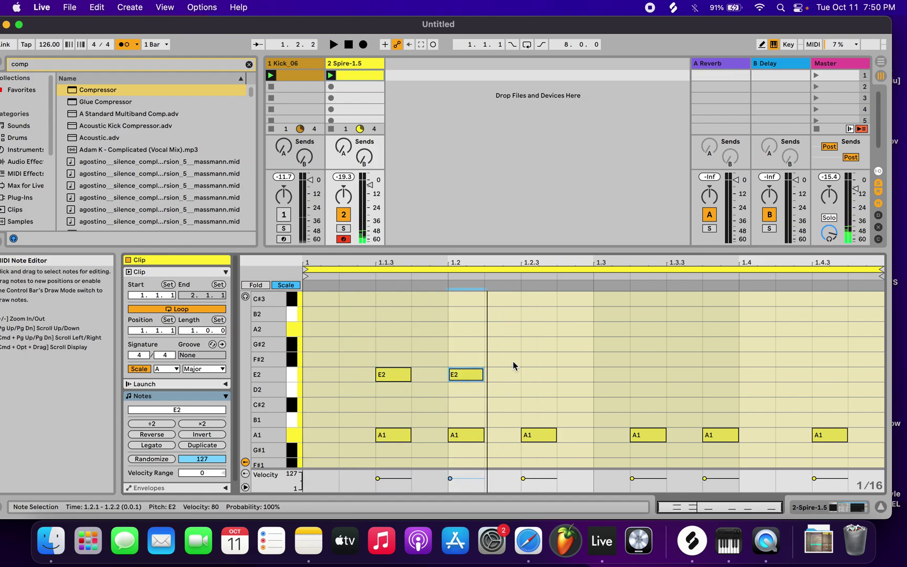
pyautogui.doubleClick(537, 344)
pyautogui.moveTo(530, 351); pyautogui.dragTo(530, 339)
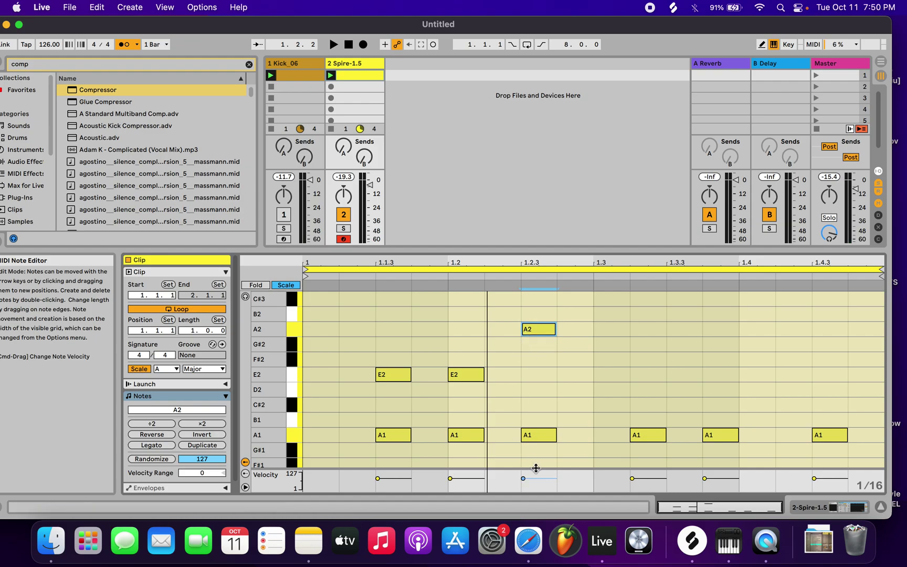
pyautogui.press('space')
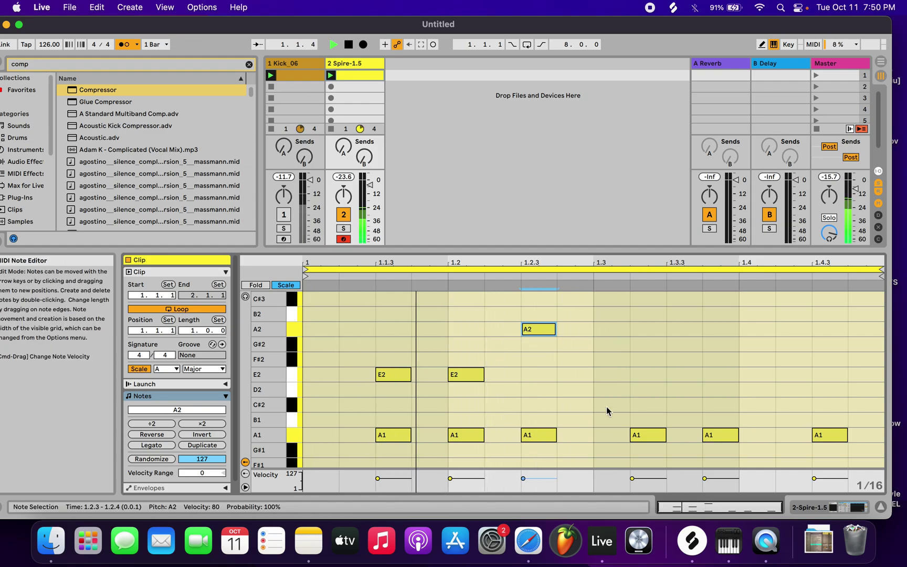
pyautogui.moveTo(542, 435)
pyautogui.mouseDown()
pyautogui.moveTo(546, 408)
pyautogui.moveTo(548, 435)
pyautogui.mouseUp()
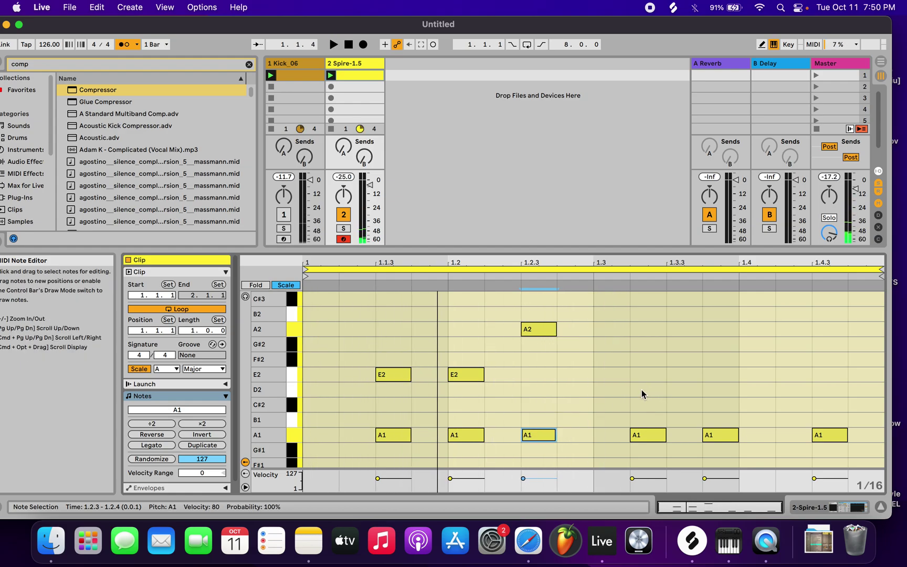
# - Raise the A1 notes at 1.3.2 and 1.3.4 to D2 and C#2, and add G#2 and F#2 above them respectively
pyautogui.moveTo(641, 433); pyautogui.dragTo(640, 398)
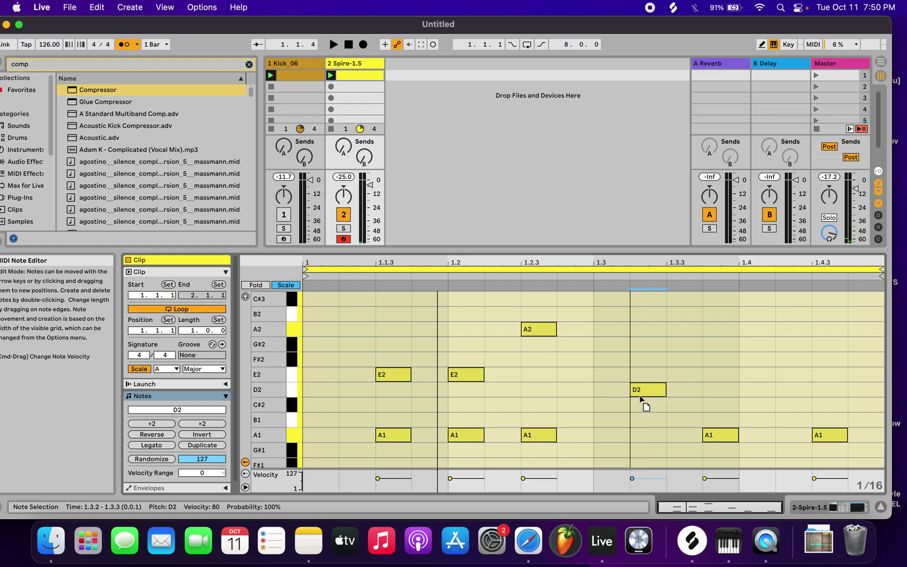
pyautogui.doubleClick(642, 350)
pyautogui.press('space')
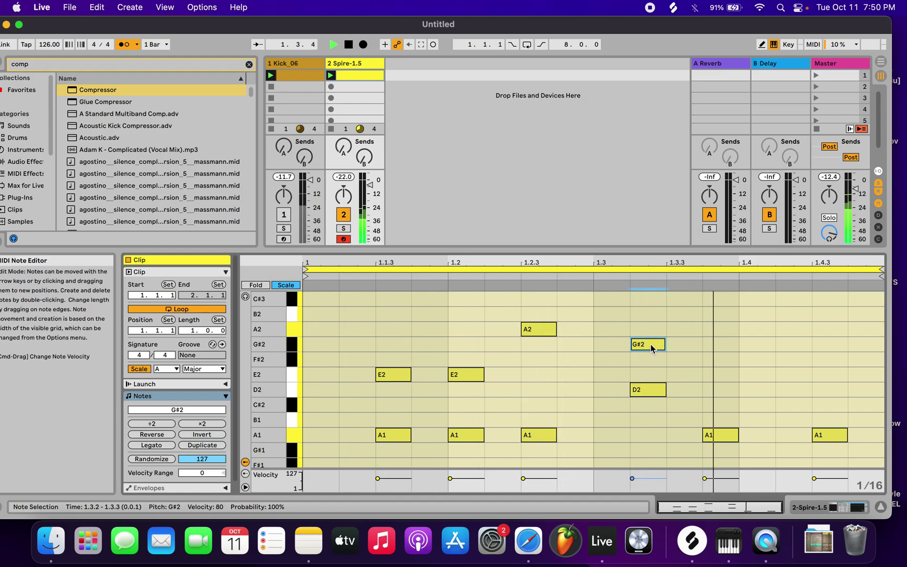
pyautogui.doubleClick(718, 390)
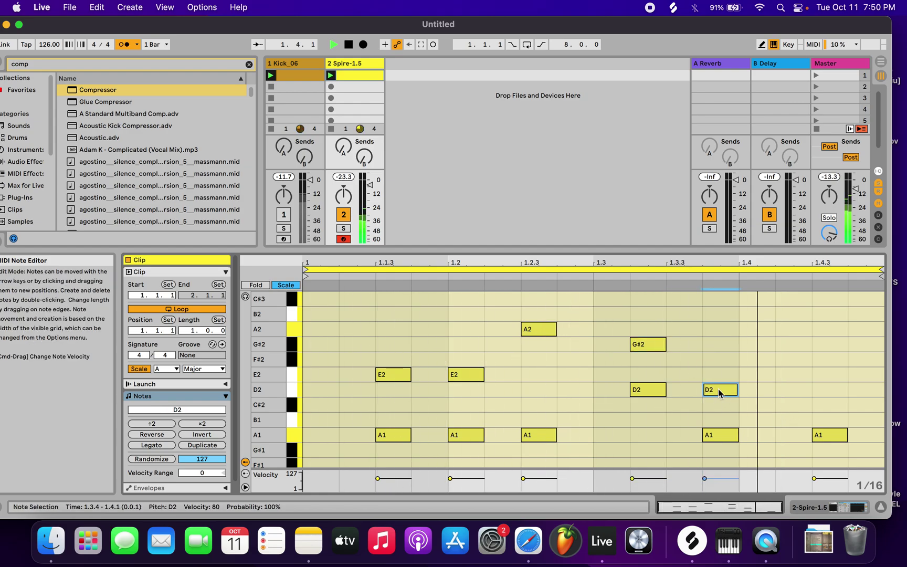
pyautogui.moveTo(718, 389); pyautogui.dragTo(721, 352)
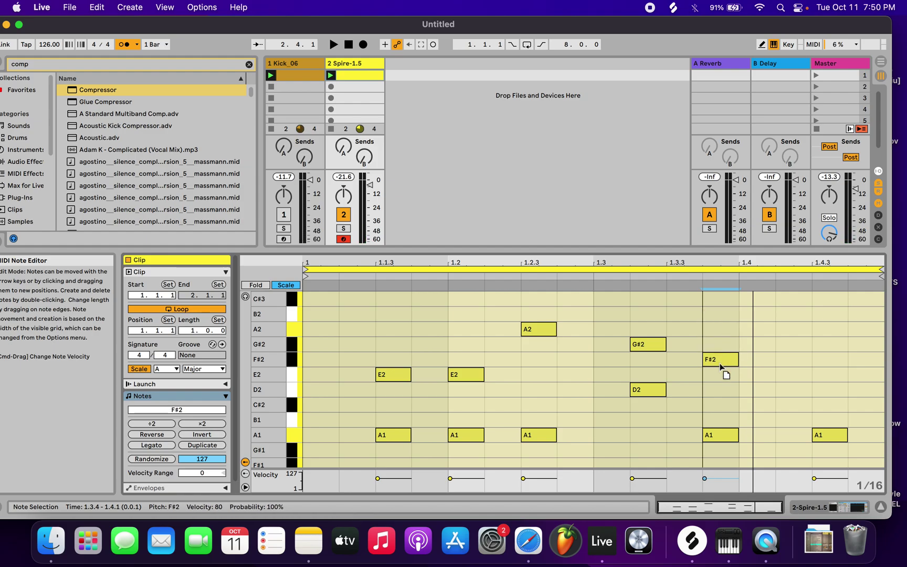
pyautogui.moveTo(721, 435); pyautogui.dragTo(719, 411)
pyautogui.press('space')
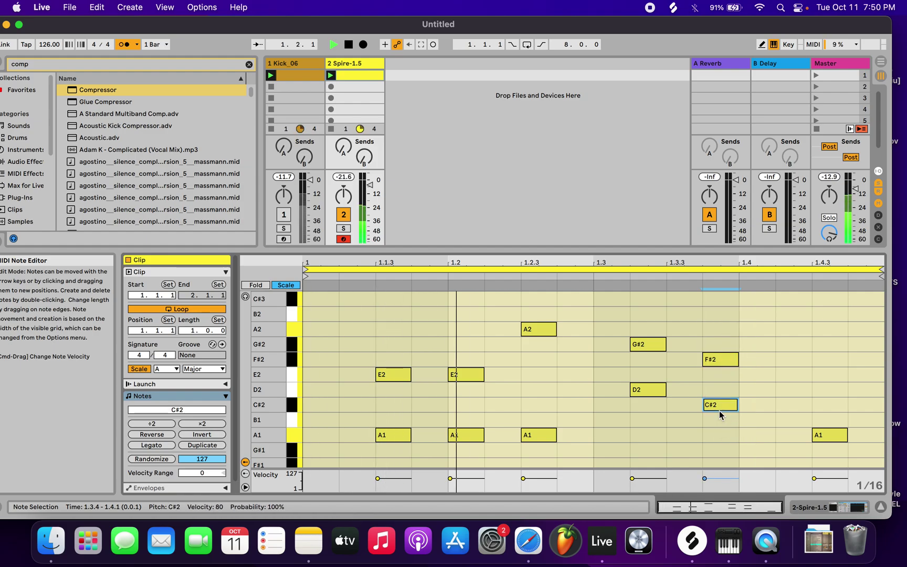
# - Move the last A1 note at 1.4.3 up to B1 and add a D2 note above it
pyautogui.moveTo(820, 434); pyautogui.dragTo(825, 392)
pyautogui.click(825, 402)
pyautogui.doubleClick(824, 403)
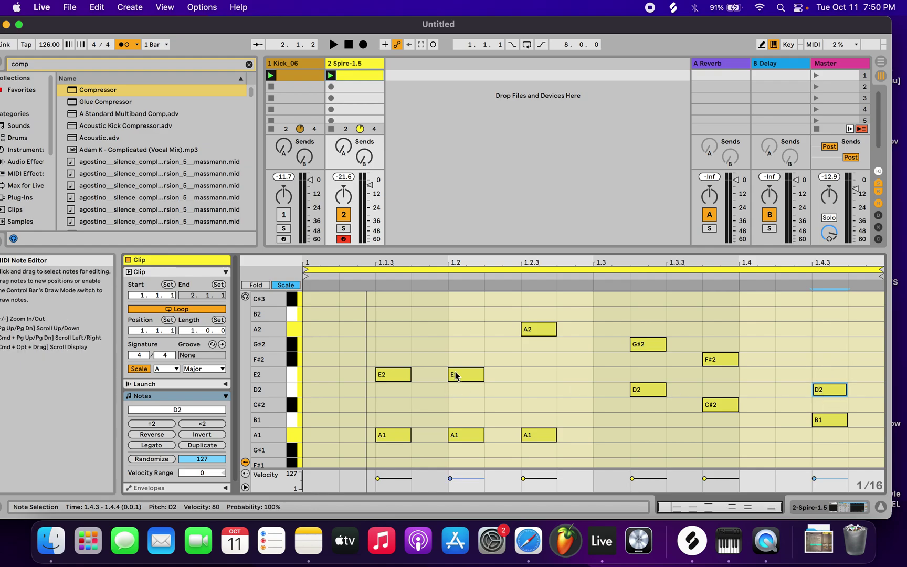
# - Add A2 to the chords at 1.1.3 and 1.2.1, add E2 to the chord at 1.2.3, and play the clip
pyautogui.doubleClick(394, 346)
pyautogui.moveTo(394, 345); pyautogui.dragTo(395, 331)
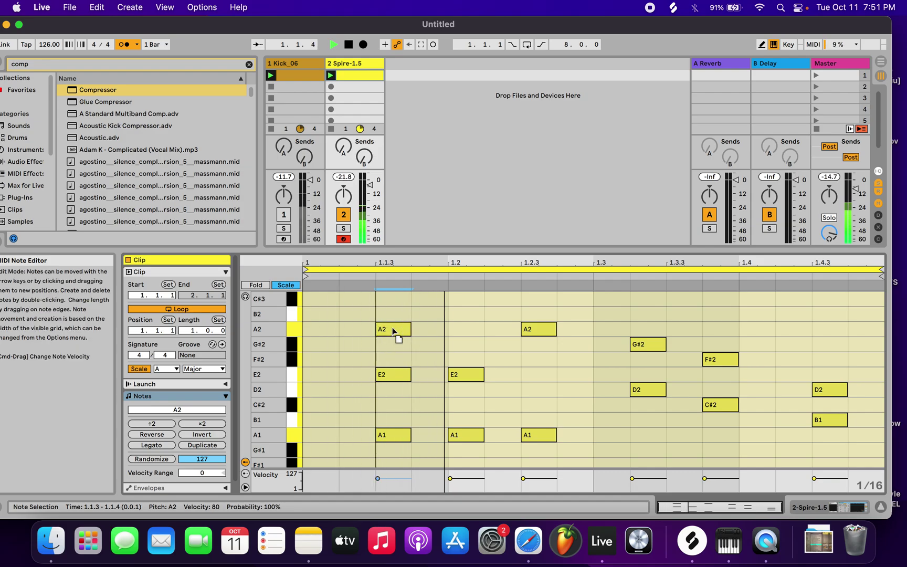
pyautogui.doubleClick(471, 331)
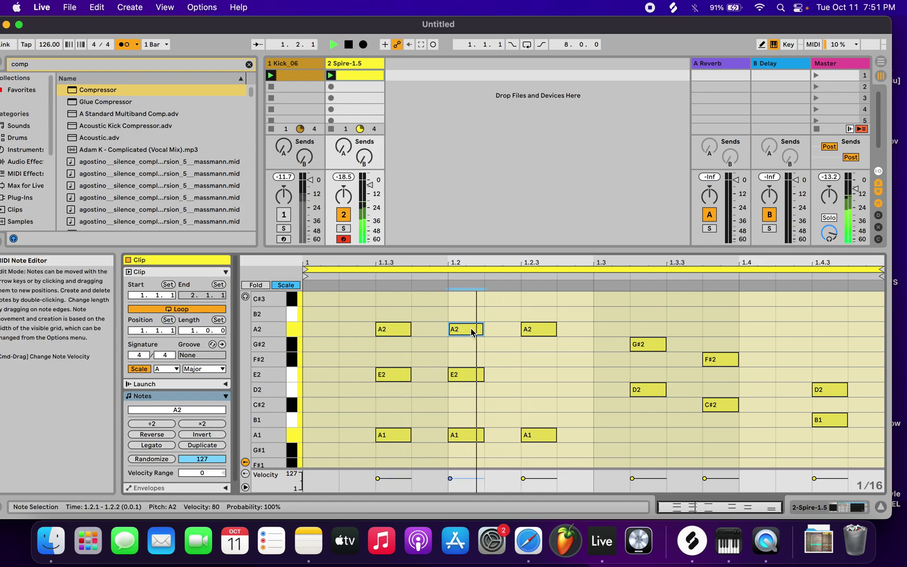
pyautogui.press('space')
pyautogui.doubleClick(534, 360)
pyautogui.moveTo(534, 362); pyautogui.dragTo(536, 376)
pyautogui.press('space')
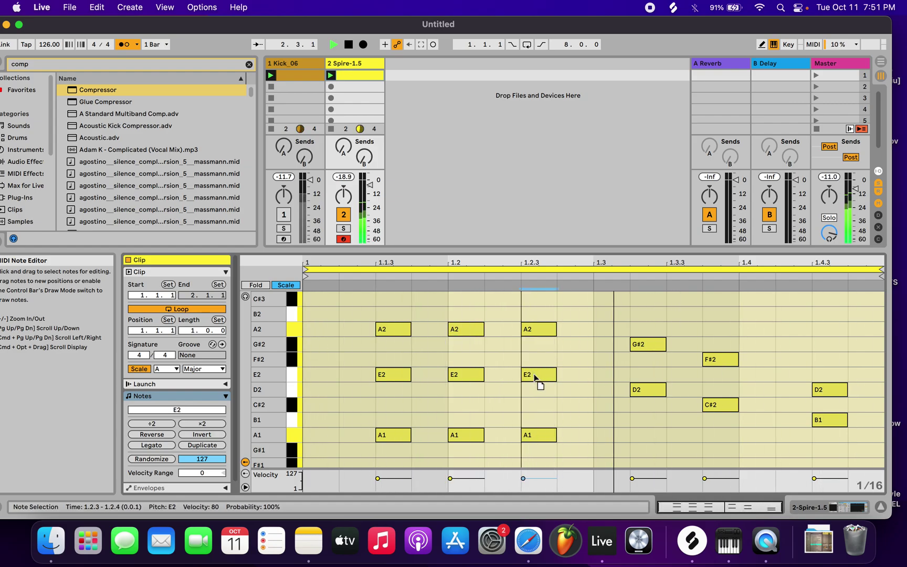
# - Try the A1, E2 and A2 chord from 1.2 one sixteenth later at 1.2.2 and move it back
pyautogui.moveTo(466, 304); pyautogui.dragTo(467, 435)
pyautogui.press('Right')
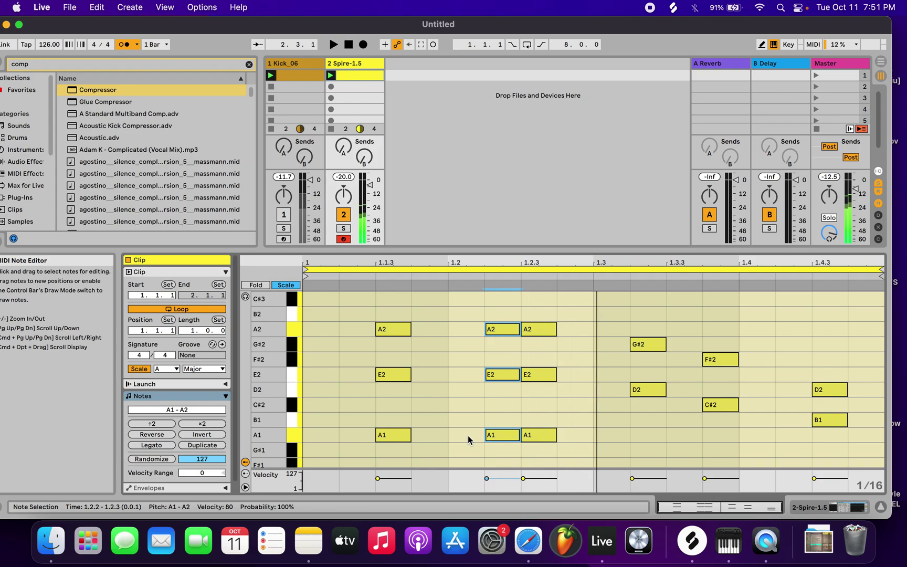
pyautogui.press('space')
pyautogui.press('Left')
# - Duplicate the A1, E2 and A2 chord at 1.2.3, place the copy at 1.3, and play the clip
pyautogui.click(539, 317)
pyautogui.moveTo(539, 316); pyautogui.dragTo(533, 444)
pyautogui.press('super+d')
pyautogui.press('space')
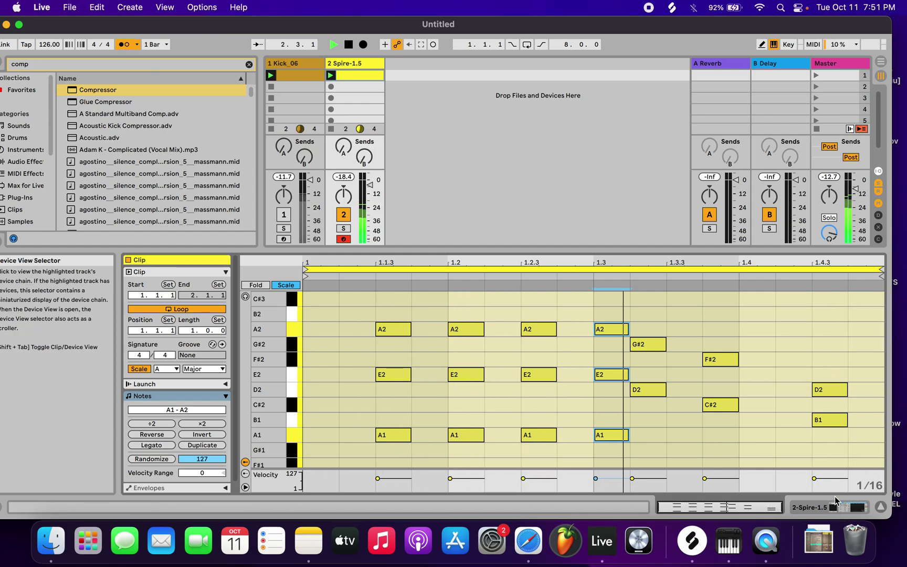
# - Duplicate the C#2 and F#2 notes at 1.3.4, try the copy at 1.4.2, and place it at 1.4
pyautogui.press('space')
pyautogui.moveTo(713, 348); pyautogui.dragTo(714, 412)
pyautogui.press('super+d')
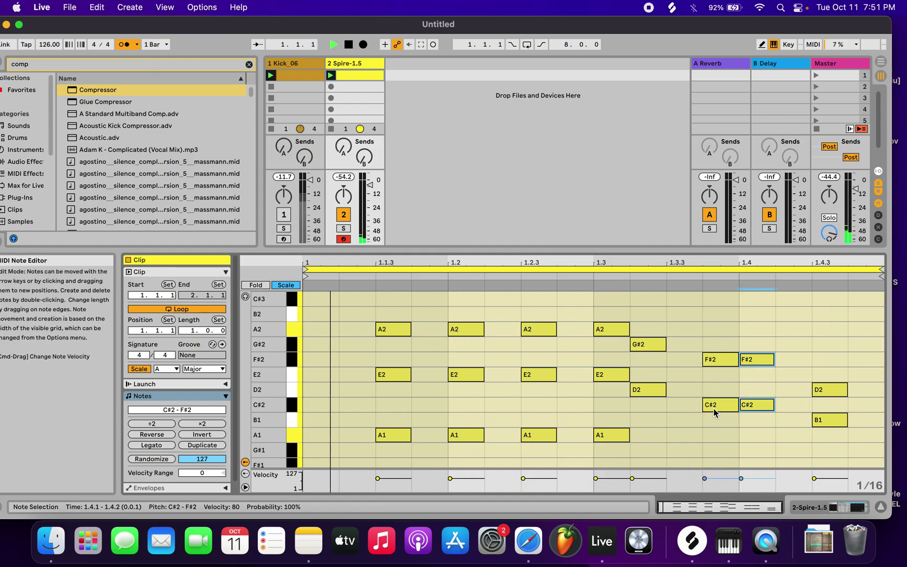
pyautogui.press('space')
pyautogui.press('Right')
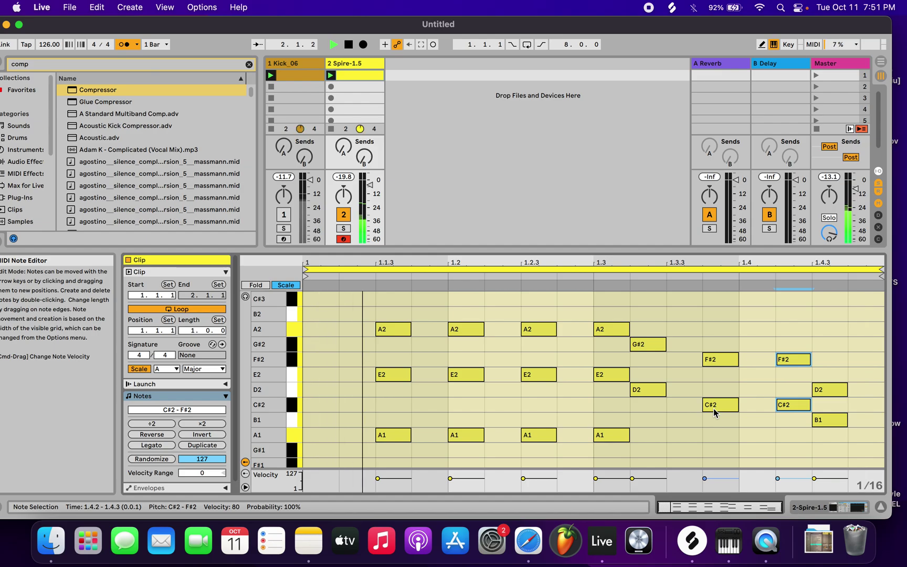
pyautogui.press('Left')
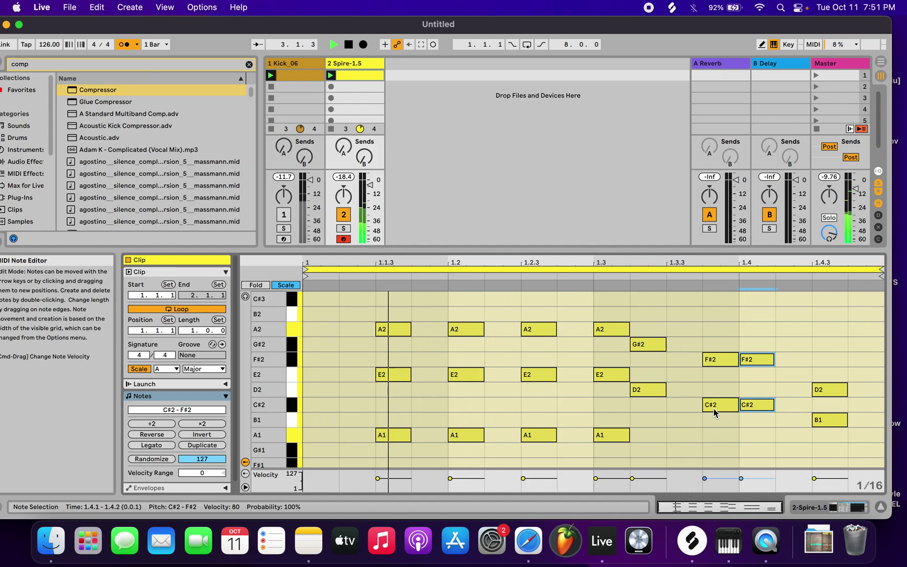
# - Activate the muted Kick_06 track and solo the Spire-1.5 track
pyautogui.click(833, 509)
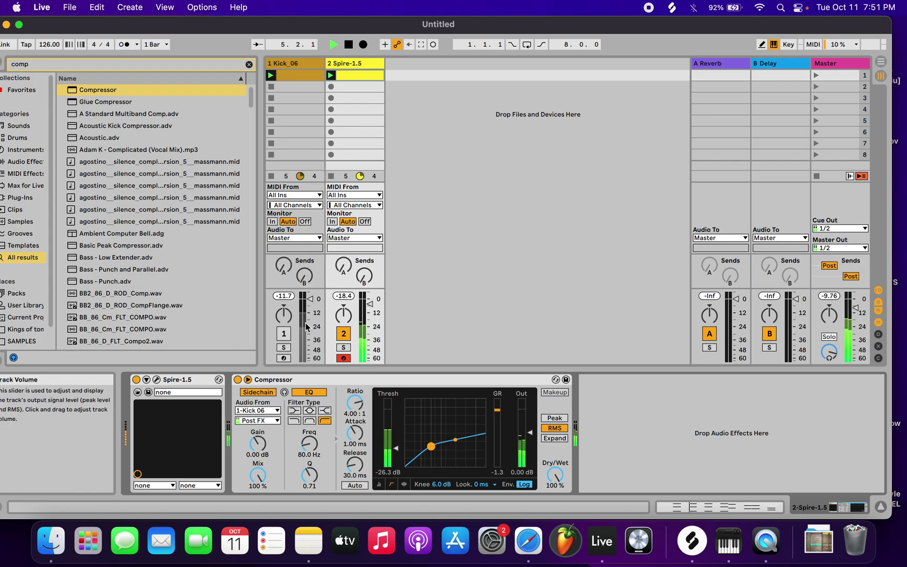
pyautogui.click(287, 334)
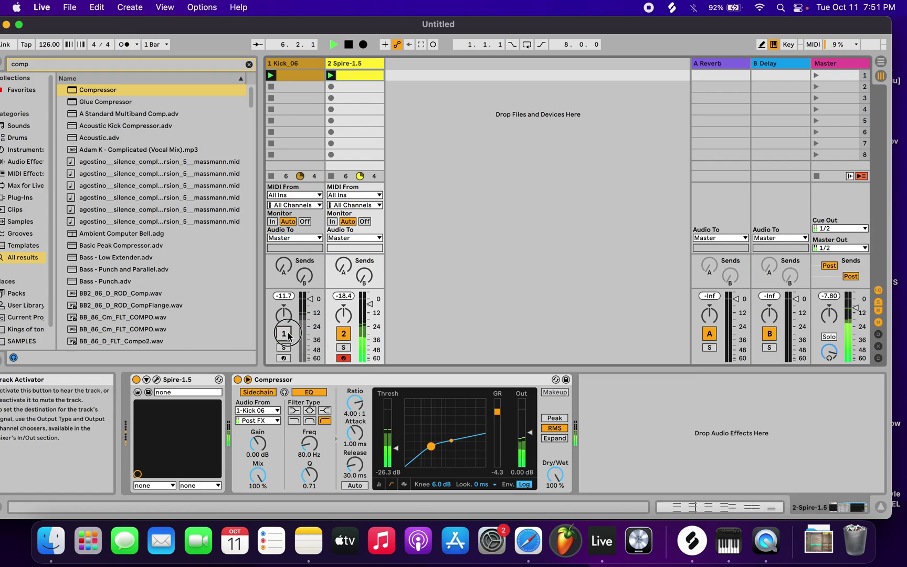
pyautogui.click(344, 347)
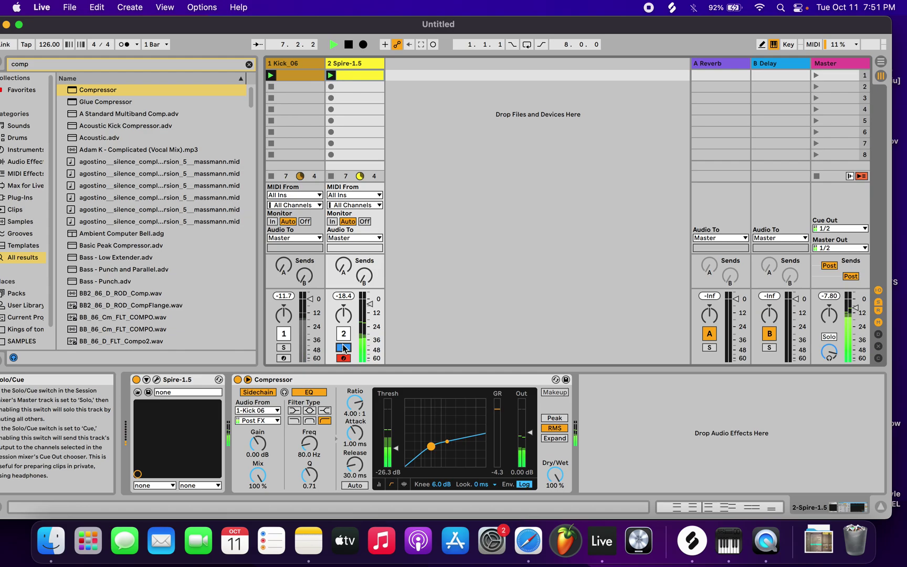
# - Raise the A1 and E2 notes of the chord at 1.1.3 by an octave to A2 and E3
pyautogui.click(364, 77)
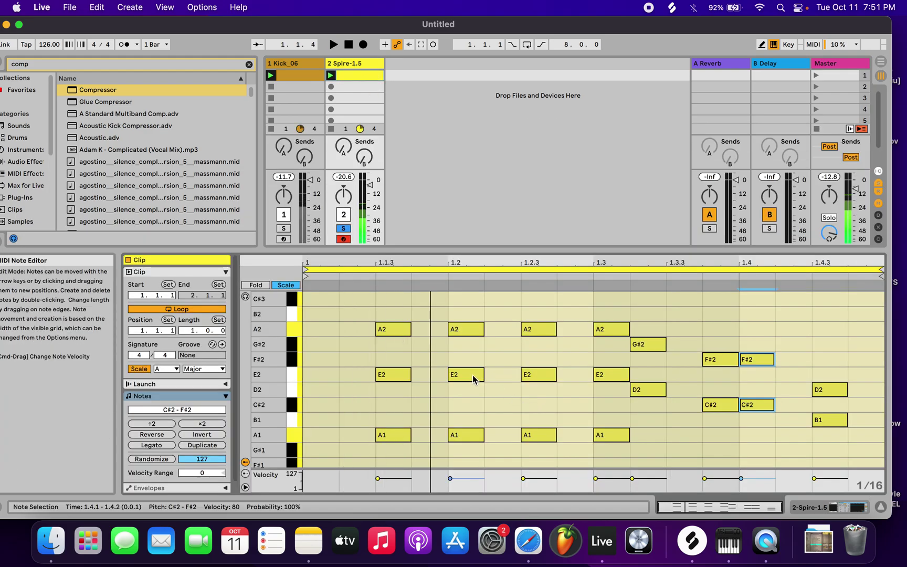
pyautogui.moveTo(415, 309); pyautogui.dragTo(380, 433)
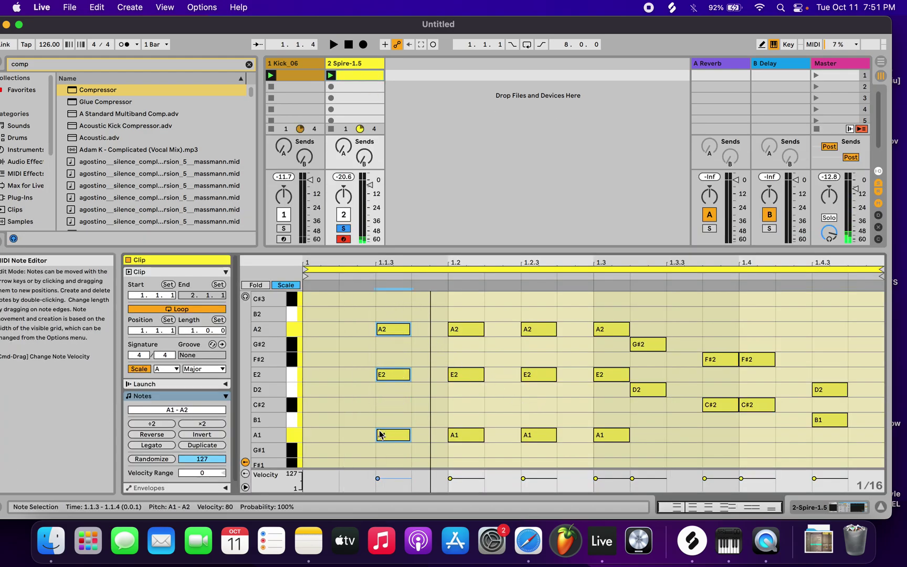
pyautogui.click(380, 434)
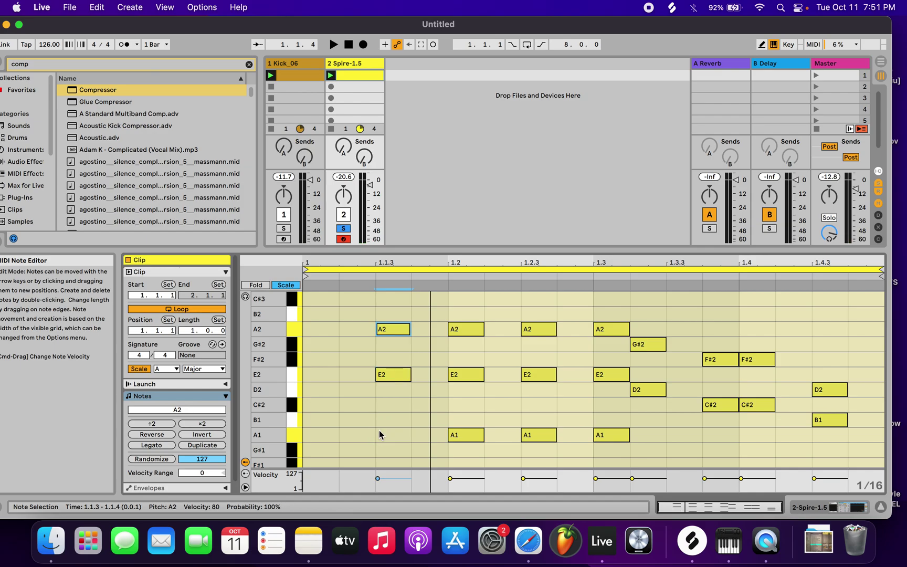
pyautogui.press('space')
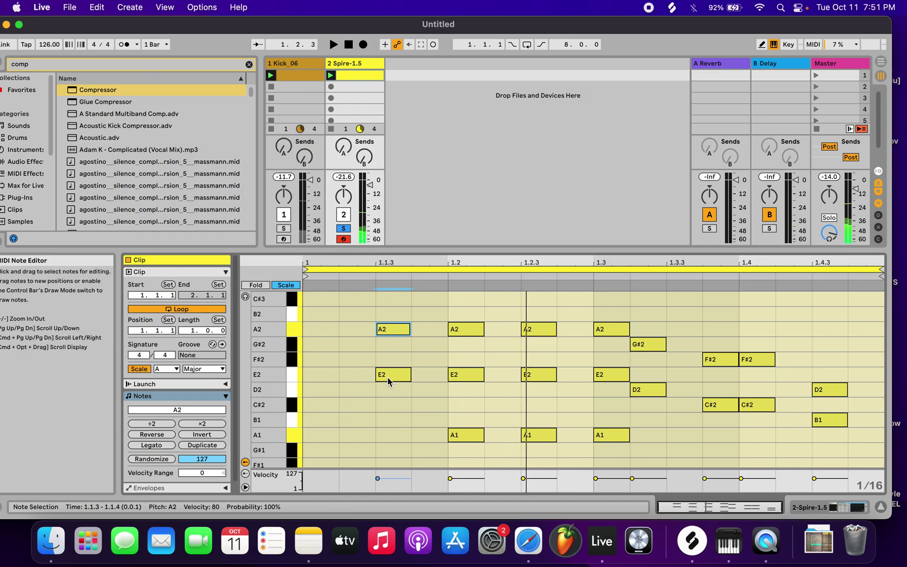
pyautogui.press('Up')
pyautogui.press('Up')
pyautogui.press('Up')
pyautogui.press('Up')
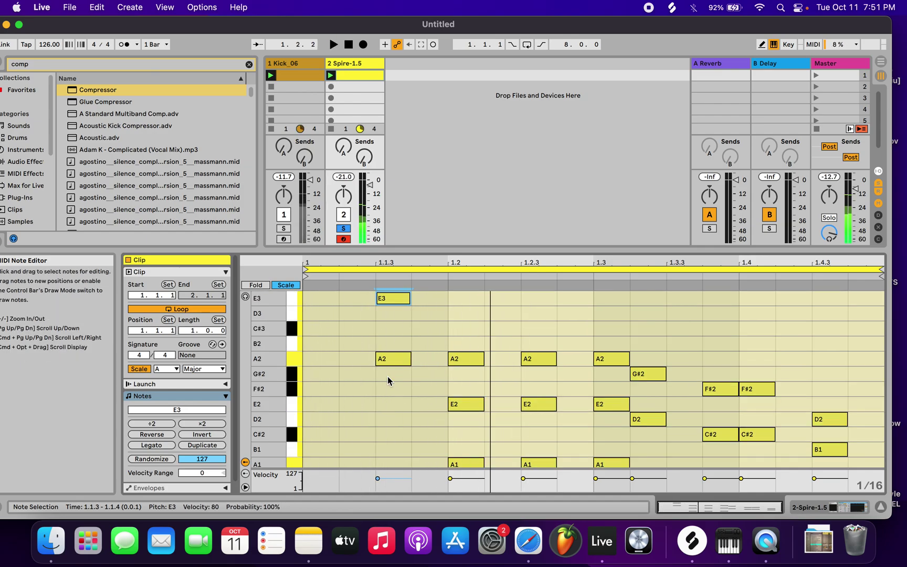
# - Raise the E2 note of the chord at 1.2 by an octave to E3 and play the clip
pyautogui.scroll(-3, 420, 373)
pyautogui.scroll(2, 466, 343)
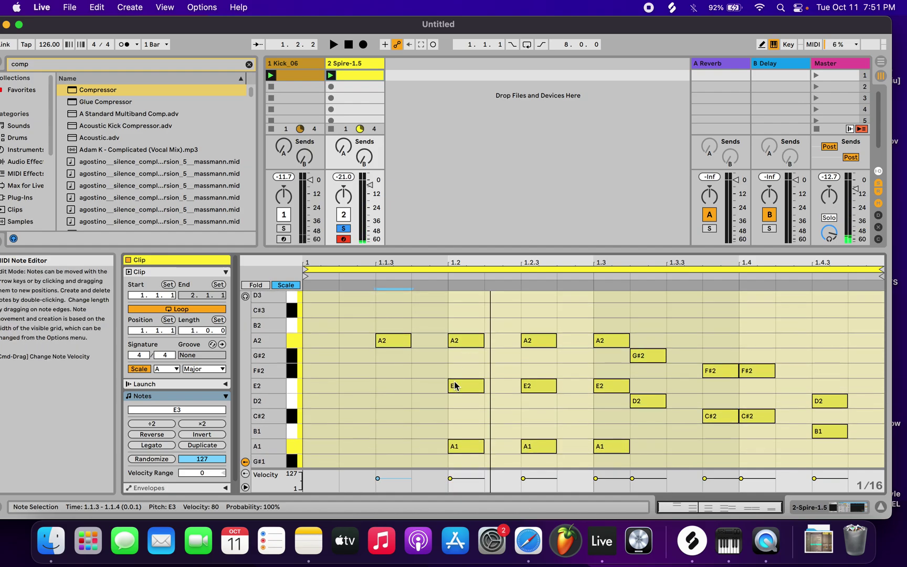
pyautogui.hotkey('shift', 'Up')
pyautogui.press('space')
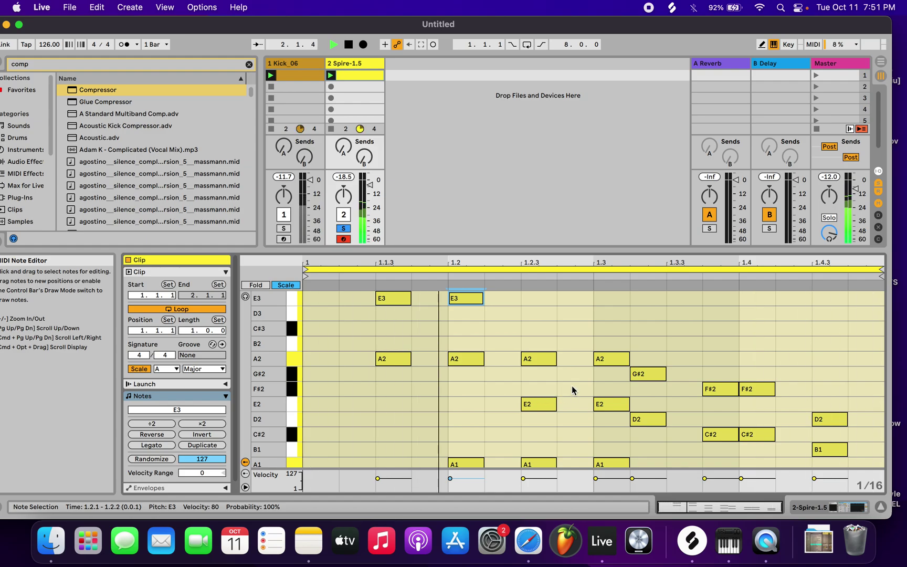
# - Raise the A1 notes at 1.2.3, 1.2 and 1.3 by an octave to A2
pyautogui.scroll(-3, 541, 392)
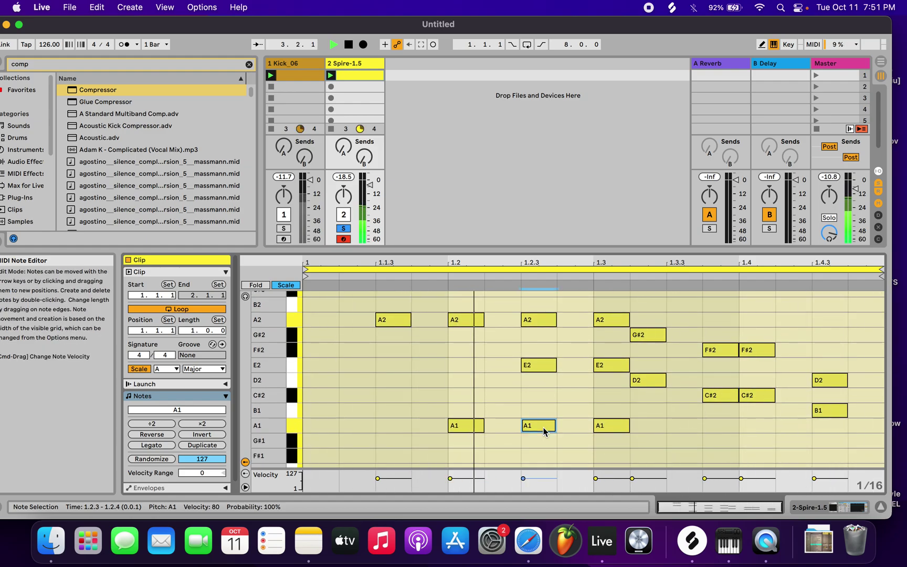
pyautogui.click(542, 428)
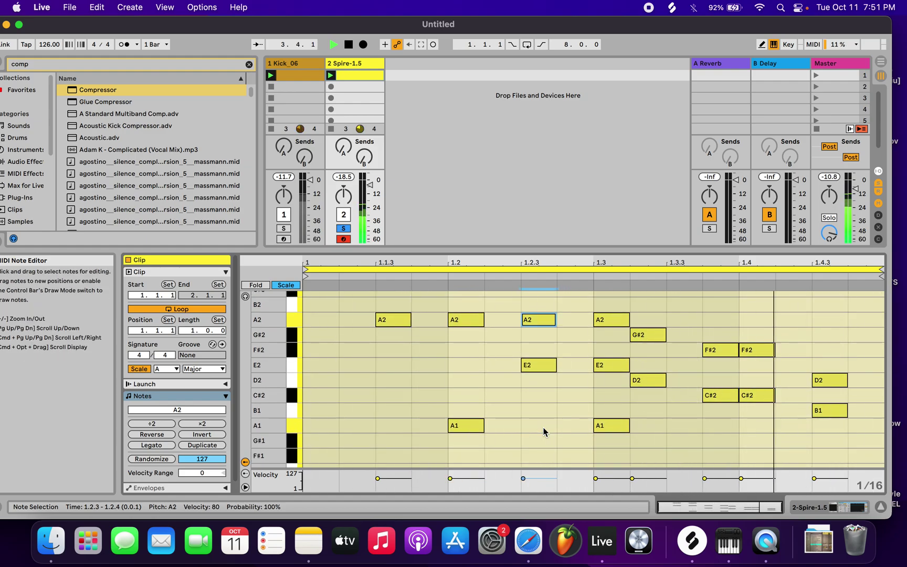
pyautogui.click(474, 427)
pyautogui.click(621, 429)
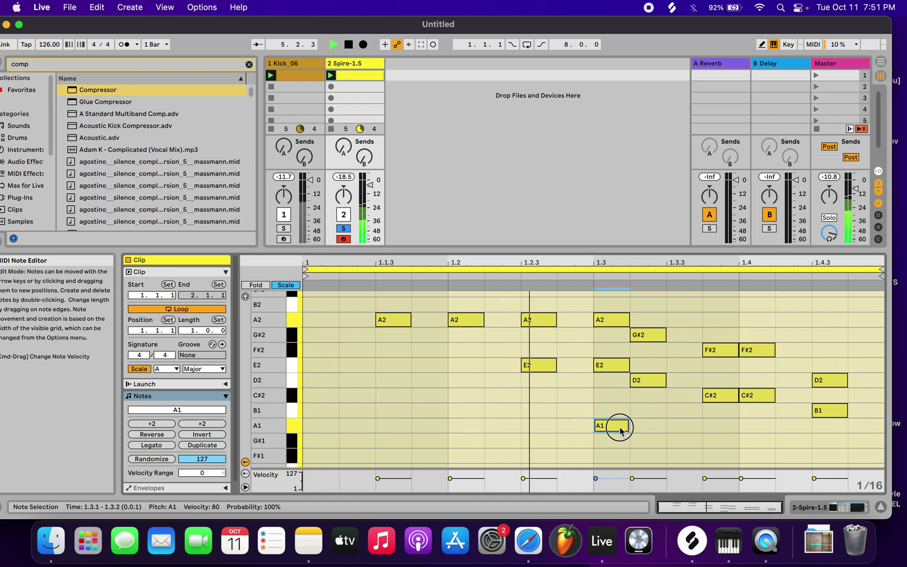
pyautogui.hotkey('shift', 'Up')
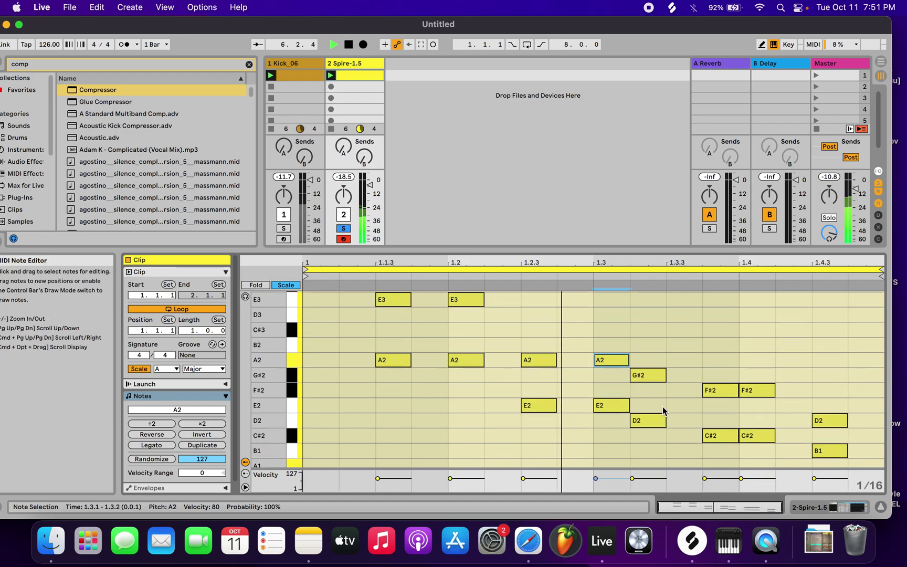
# - Move the A2 and E3 notes at 1.1.3 to the start of the bar at 1.1.1
pyautogui.moveTo(386, 306); pyautogui.dragTo(379, 403)
pyautogui.press('Left')
pyautogui.press('Left')
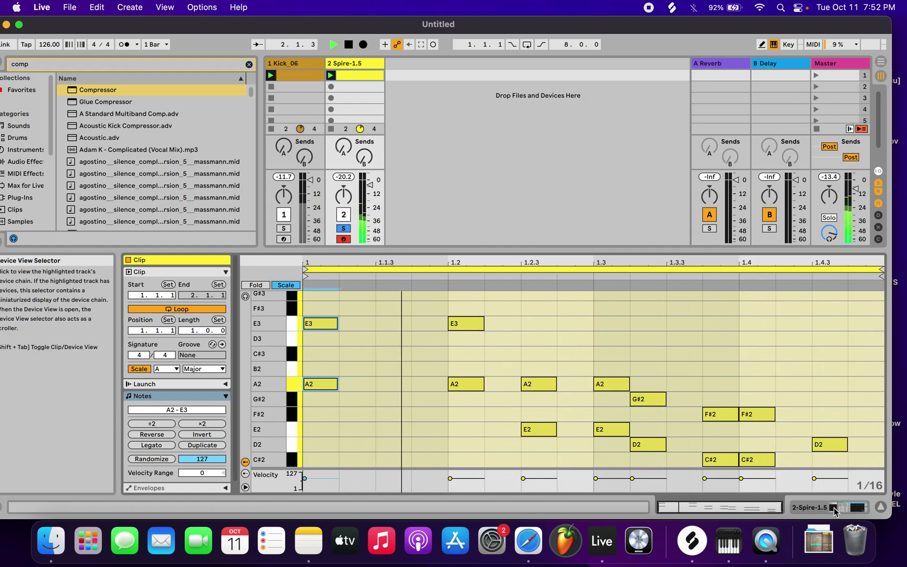
# - Raise the Spire-1.5 track volume to about 5 dB while it plays unsoloed with the kick, and solo it again
pyautogui.click(858, 507)
pyautogui.click(344, 348)
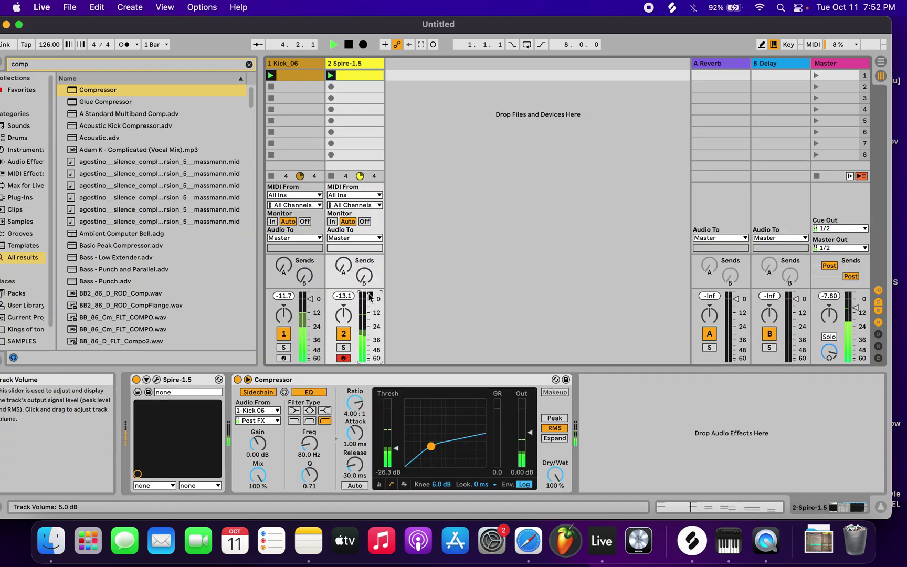
pyautogui.click(364, 78)
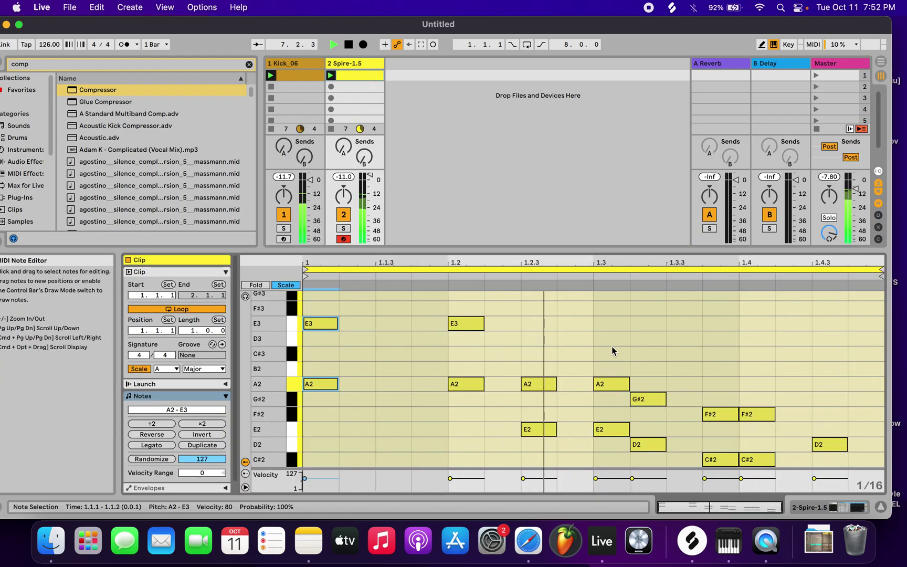
pyautogui.hotkey('shift', 'Tab')
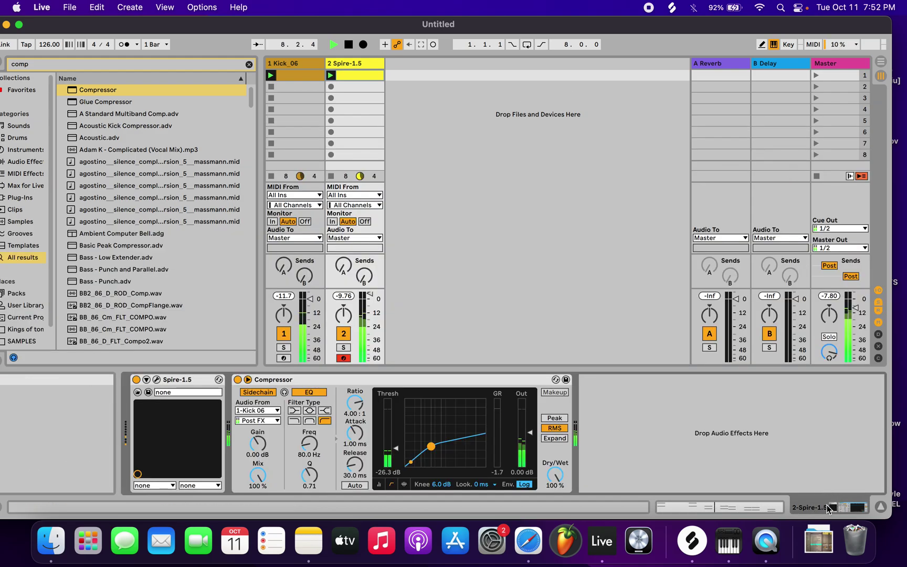
pyautogui.click(343, 347)
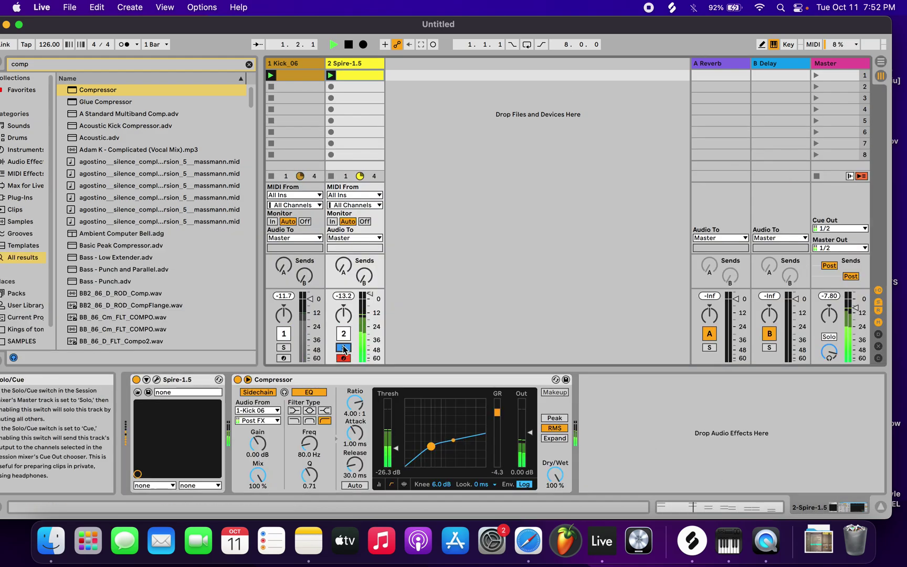
# - Delete the G#2 and D2 notes at 1.3.2 from the Spire-1.5 clip
pyautogui.click(349, 75)
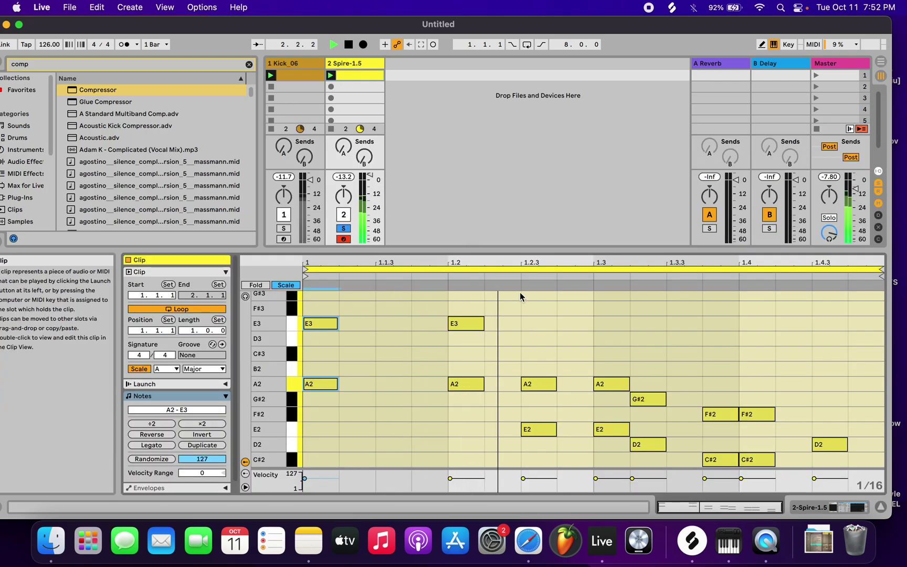
pyautogui.click(655, 401)
pyautogui.keyDown('shift'); pyautogui.click(651, 440); pyautogui.keyUp('shift')
pyautogui.press('Delete')
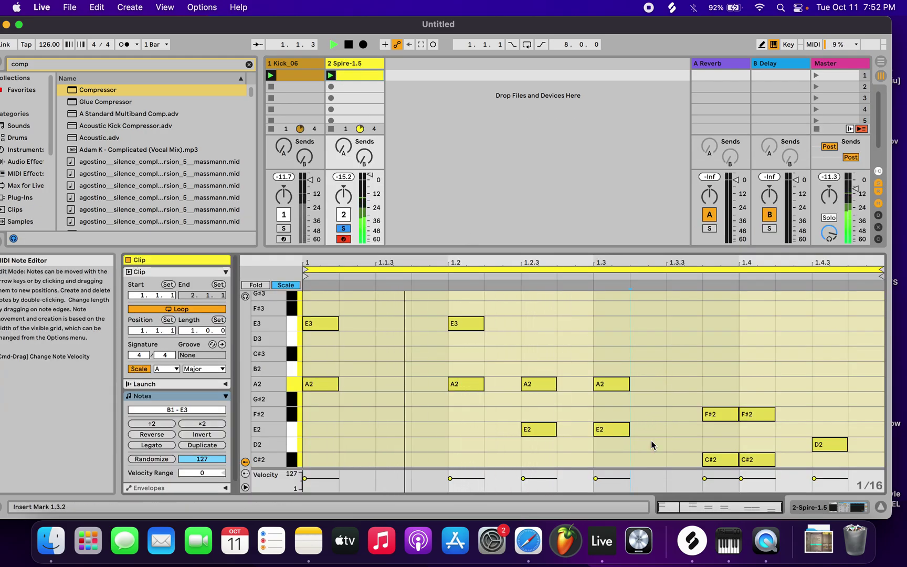
# - Listen to the Spire-1.5 track unsoloed together with the kick, solo it again, and stop playback
pyautogui.click(860, 508)
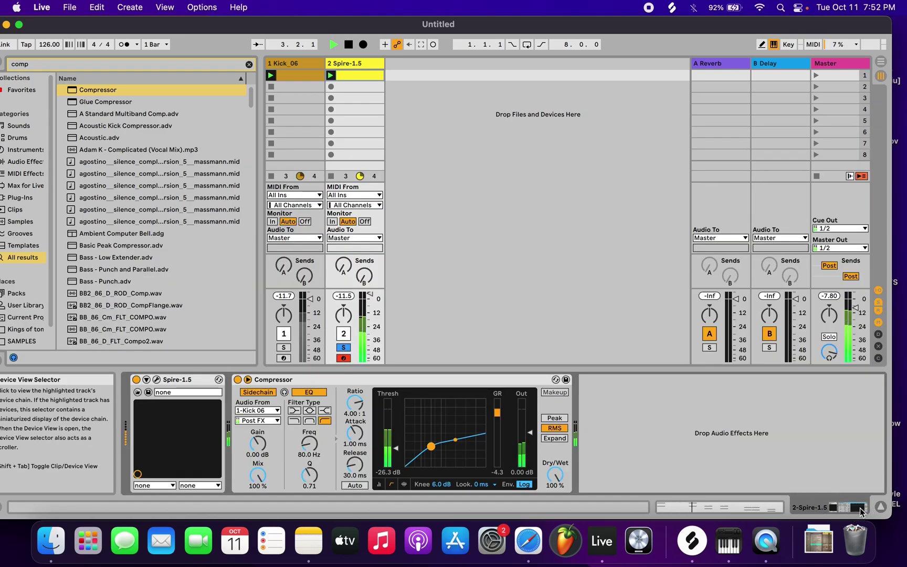
pyautogui.click(346, 347)
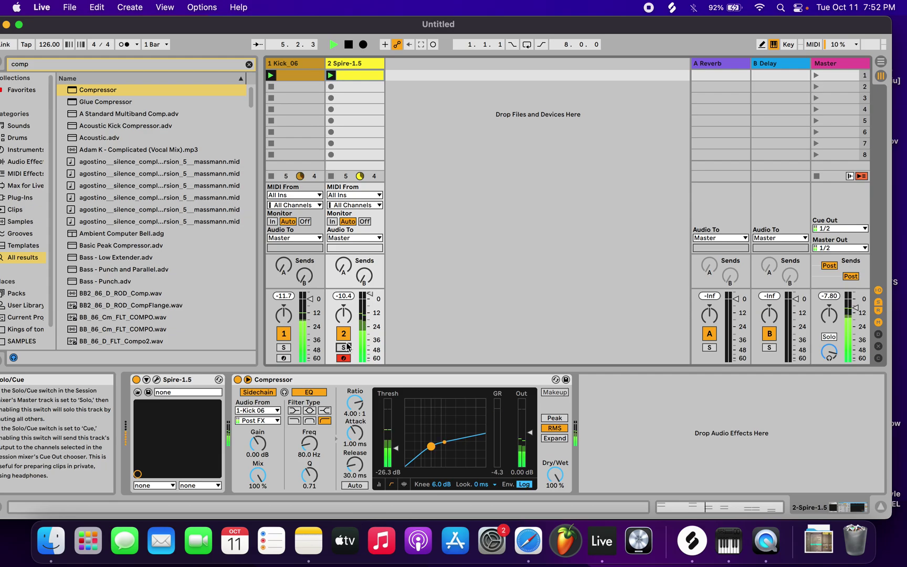
pyautogui.click(345, 348)
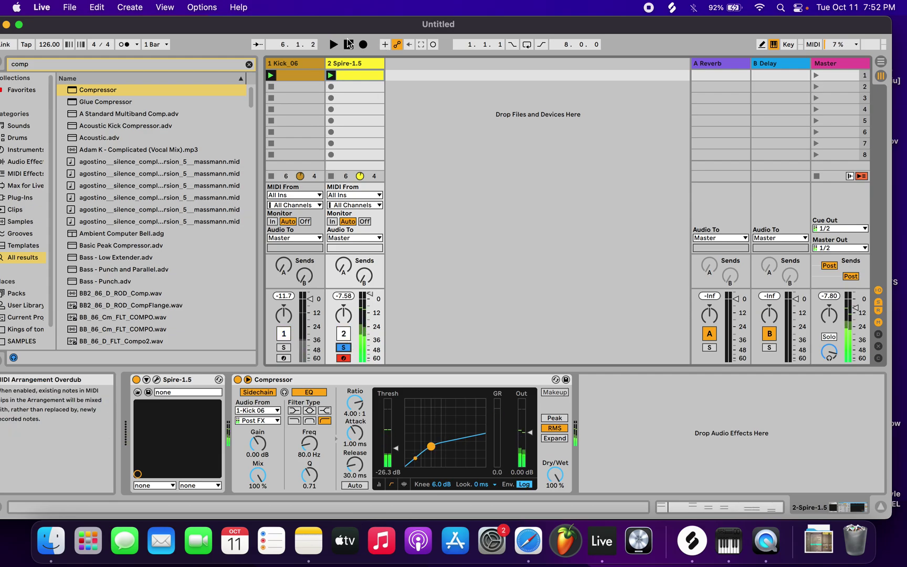
# - Delete all notes from the Spire-1.5 clip
pyautogui.hotkey('shift', 'Tab')
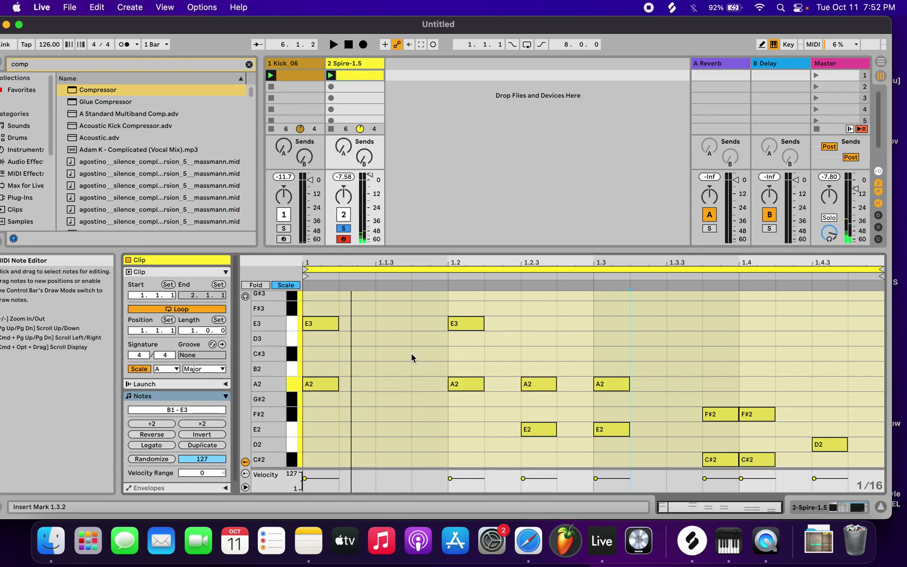
pyautogui.moveTo(345, 309); pyautogui.dragTo(887, 467)
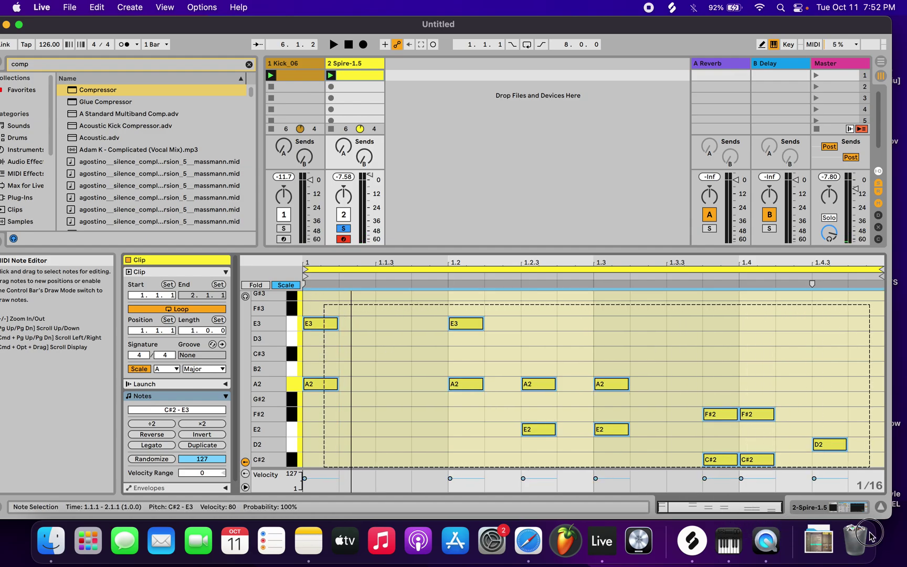
pyautogui.press('Delete')
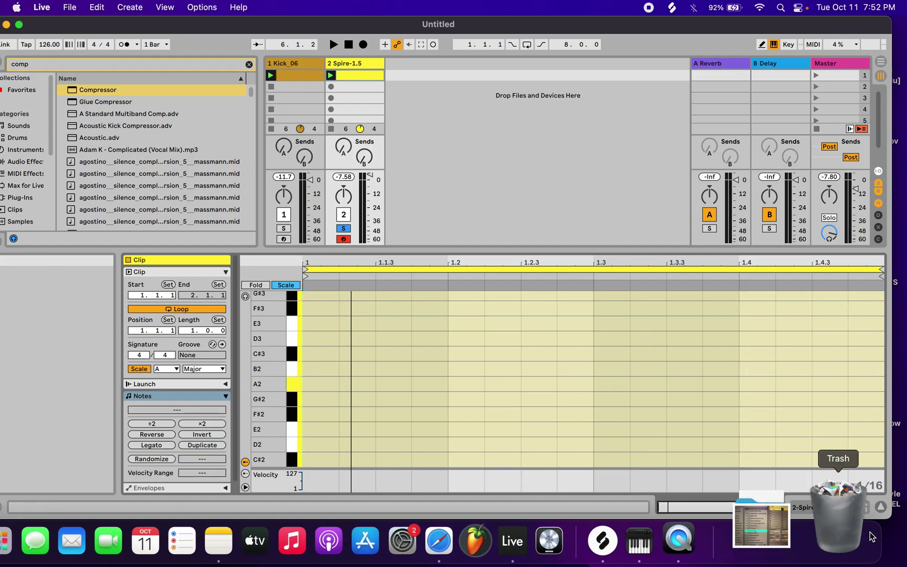
# - Set the clip's scale root to C and add a C3 note at 1.1.1
pyautogui.click(171, 370)
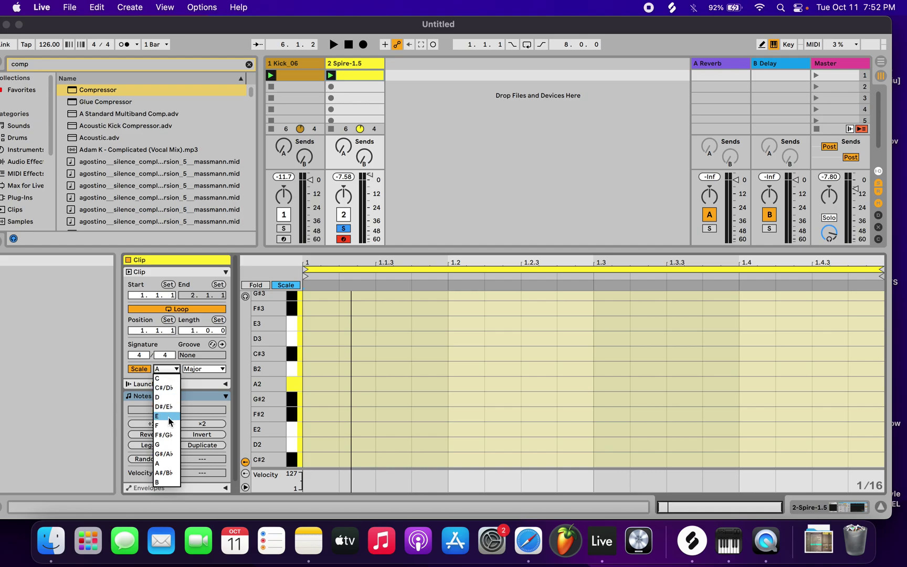
pyautogui.click(158, 378)
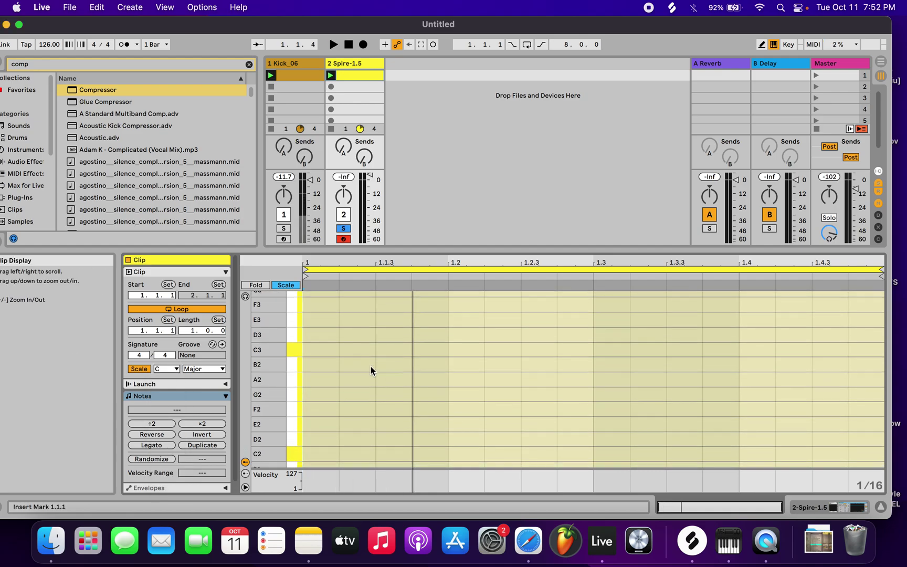
pyautogui.doubleClick(317, 349)
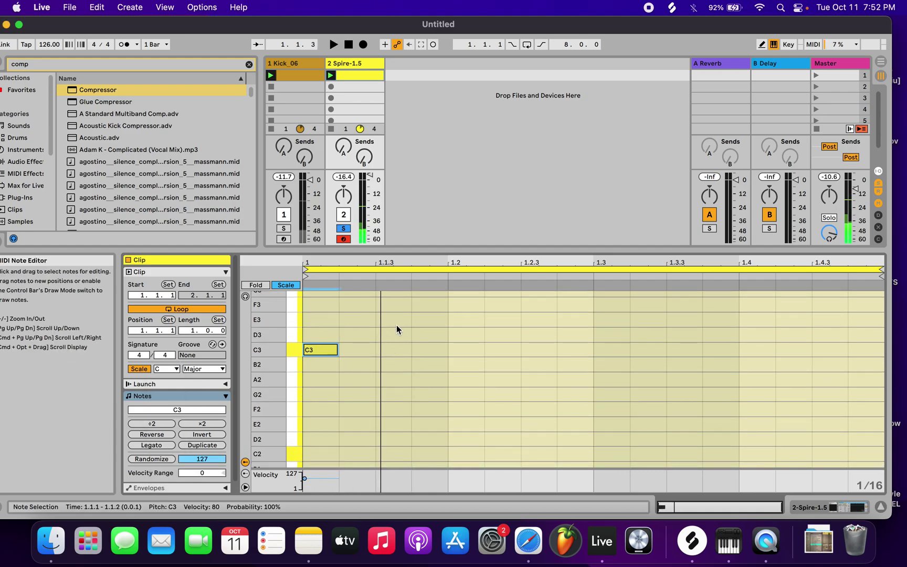
# - Add C3 notes at 1.2.1 and 1.1.3 in the Spire-1.5 clip, and delete the C3 note at 1.1.1
pyautogui.doubleClick(457, 350)
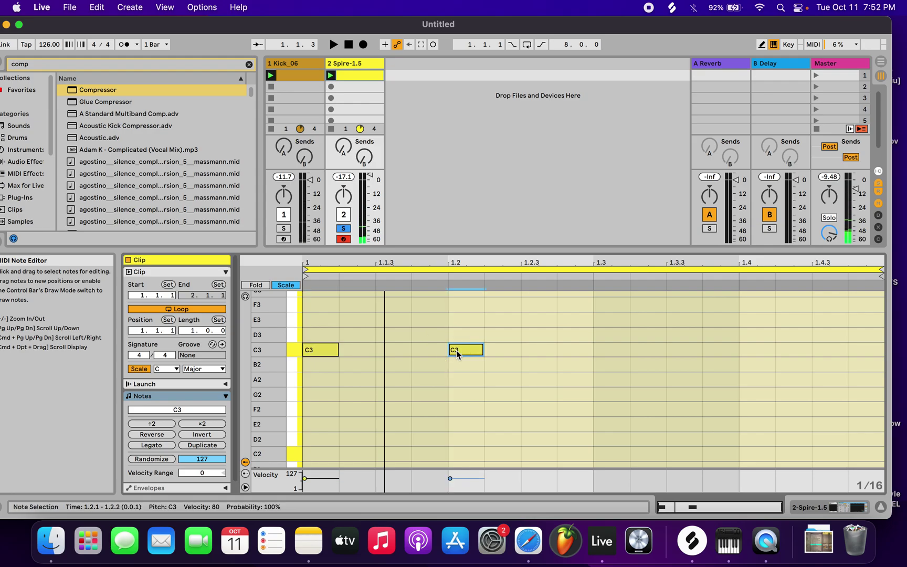
pyautogui.doubleClick(404, 348)
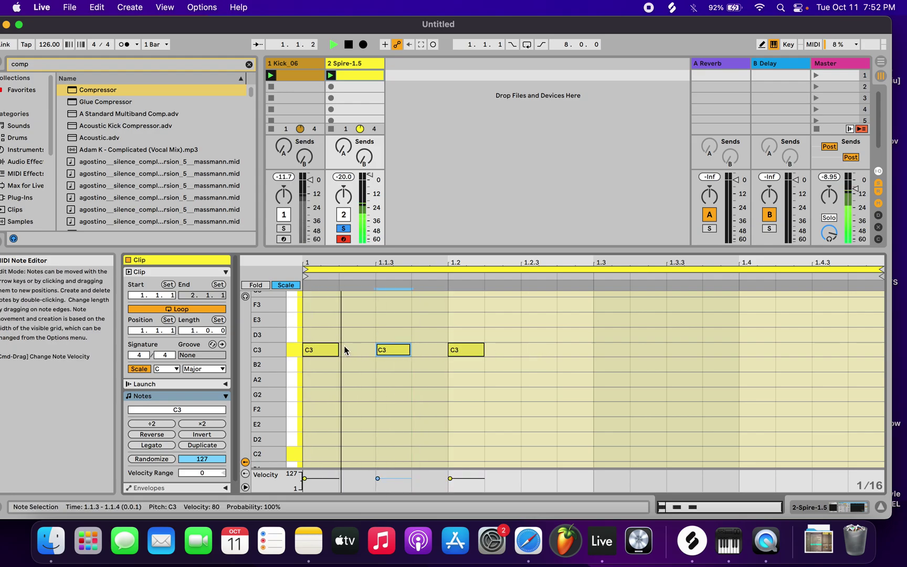
pyautogui.moveTo(334, 349); pyautogui.dragTo(362, 352)
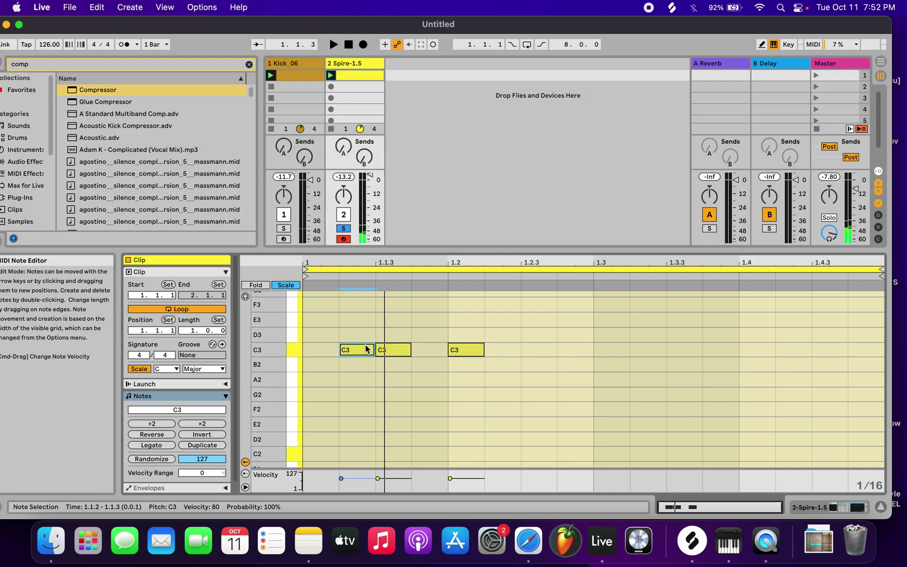
pyautogui.press('Delete')
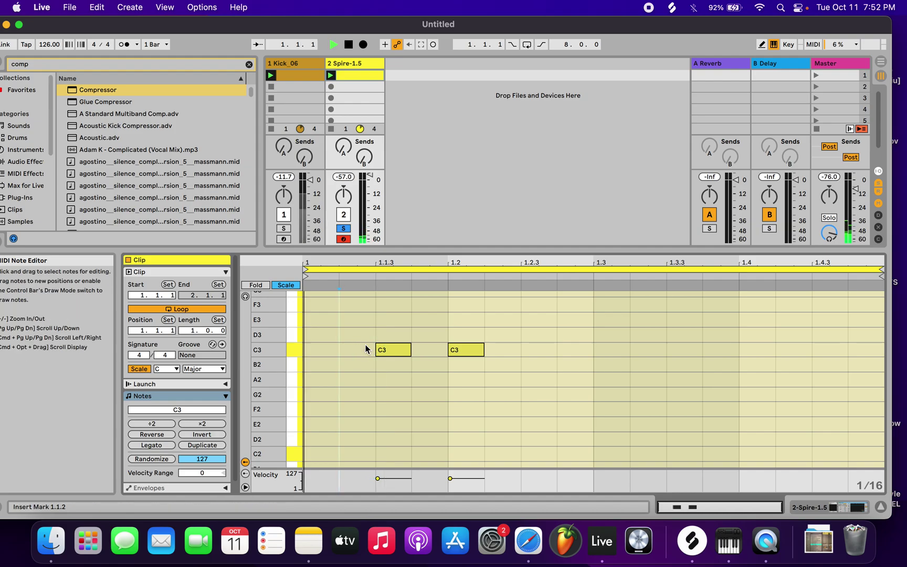
# - Add sixteenth C3 notes at 1.2.3, 1.3.2, 1.3.4, 1.4.2 and 1.4.4
pyautogui.doubleClick(539, 352)
pyautogui.doubleClick(640, 352)
pyautogui.doubleClick(721, 351)
pyautogui.doubleClick(802, 356)
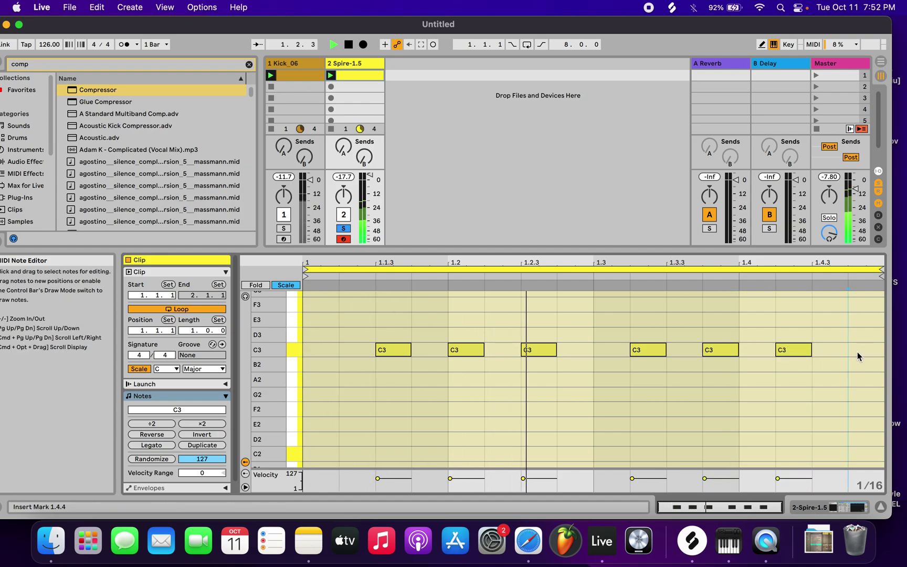
pyautogui.doubleClick(853, 352)
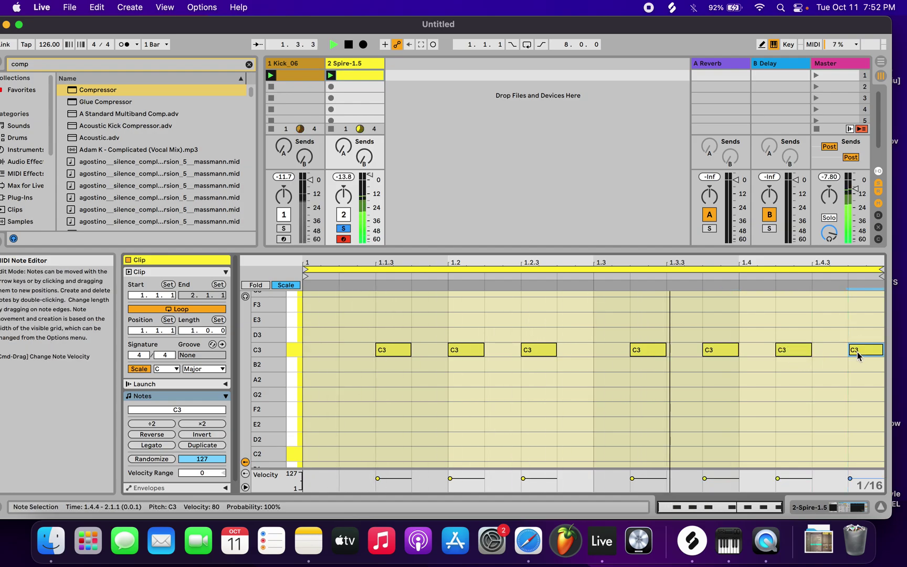
# - Pair the C3 notes at 1.1.3, 1.2.1 and 1.3.2 with A2, and the one at 1.2.3 with E3
pyautogui.doubleClick(392, 380)
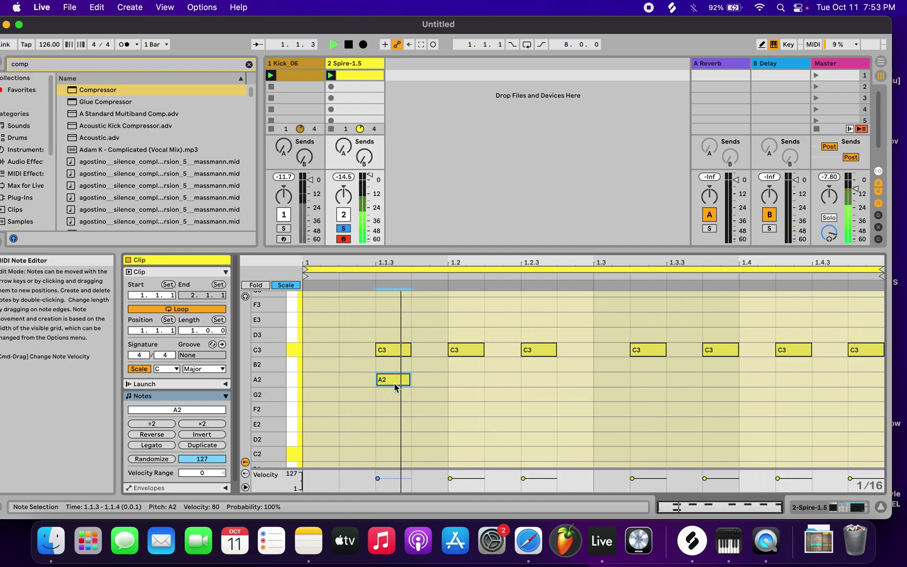
pyautogui.doubleClick(474, 383)
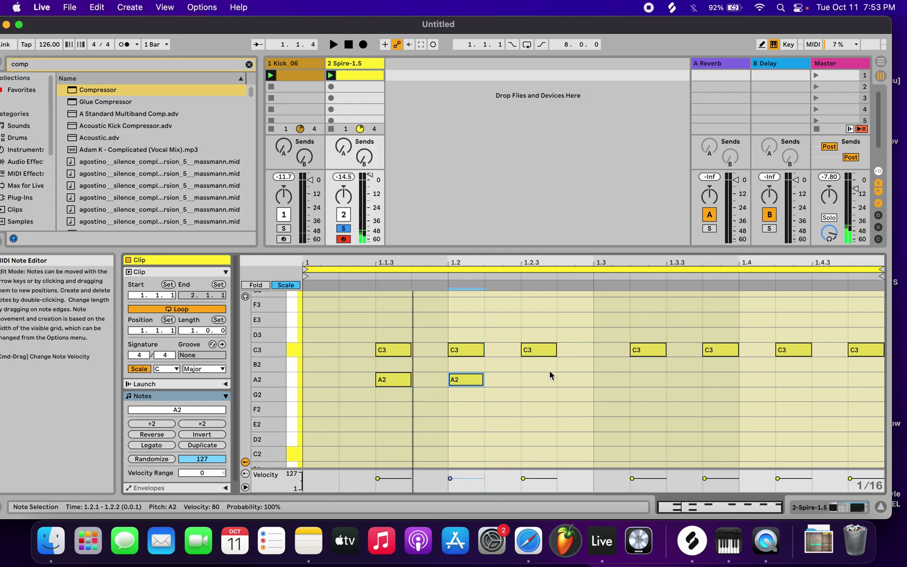
pyautogui.doubleClick(543, 381)
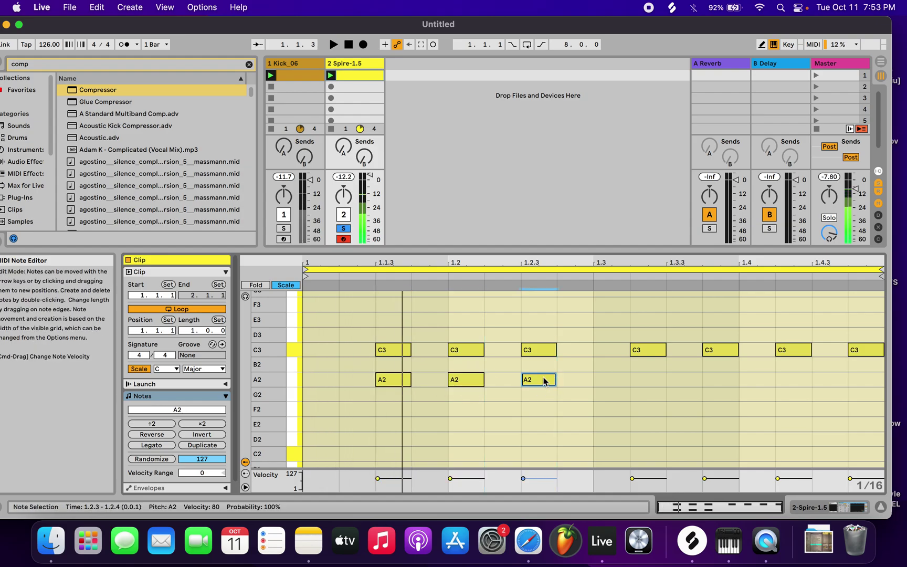
pyautogui.moveTo(544, 379); pyautogui.dragTo(544, 329)
pyautogui.click(650, 379)
pyautogui.doubleClick(650, 380)
# - Turn the note at 1.3.4 into a D3 and F3 chord, and add an A2 note at 1.4.2
pyautogui.doubleClick(718, 320)
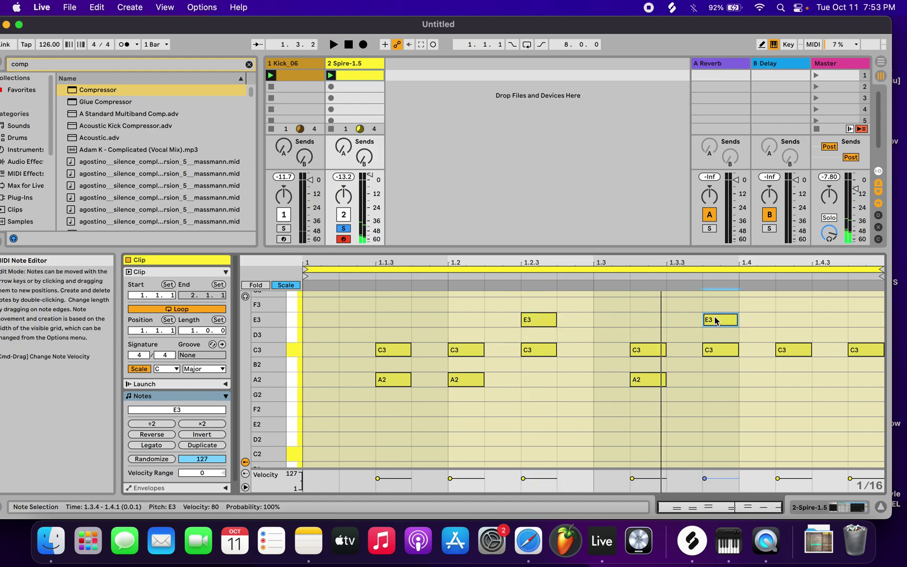
pyautogui.moveTo(715, 350); pyautogui.dragTo(715, 334)
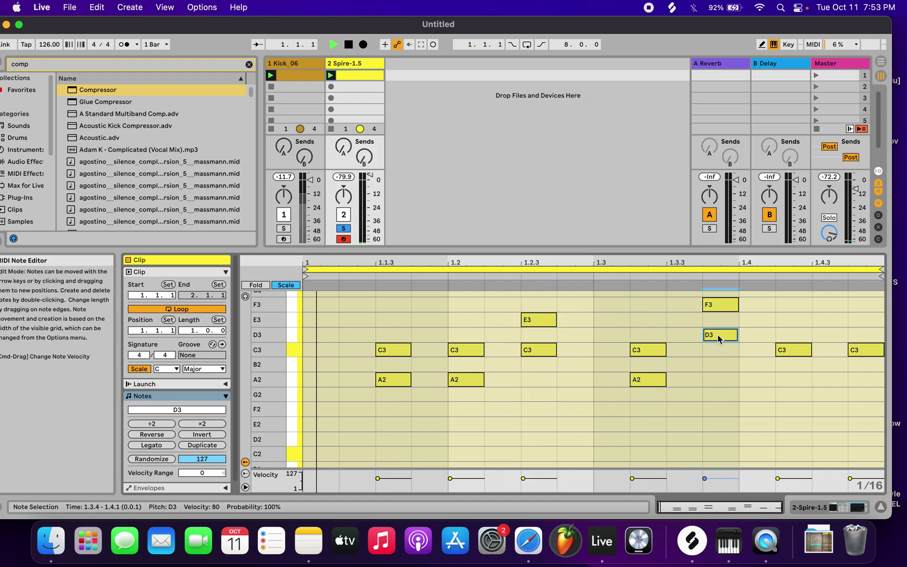
pyautogui.doubleClick(793, 379)
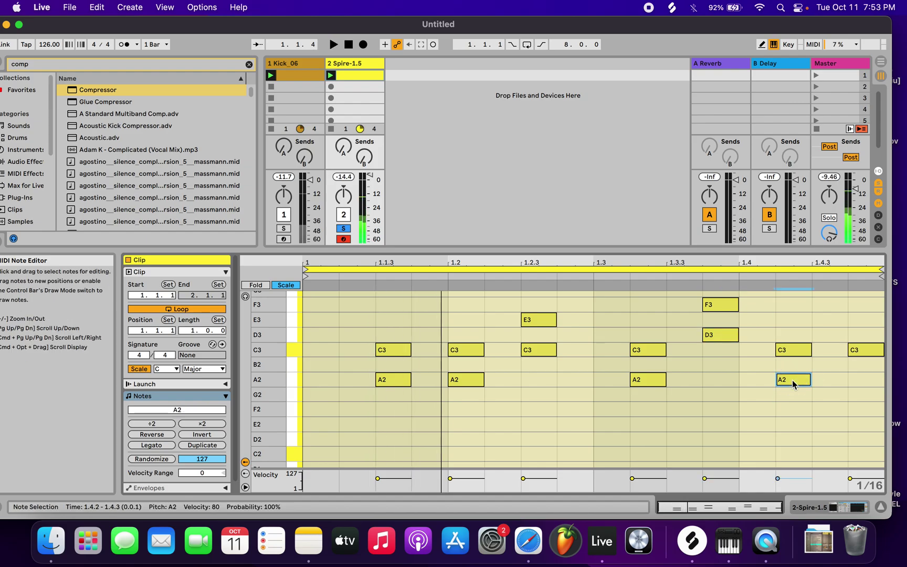
# - Turn the note at 1.4.4 into a G2 and B2 chord, and play the clip
pyautogui.doubleClick(862, 394)
pyautogui.moveTo(863, 350); pyautogui.dragTo(864, 362)
pyautogui.press('space')
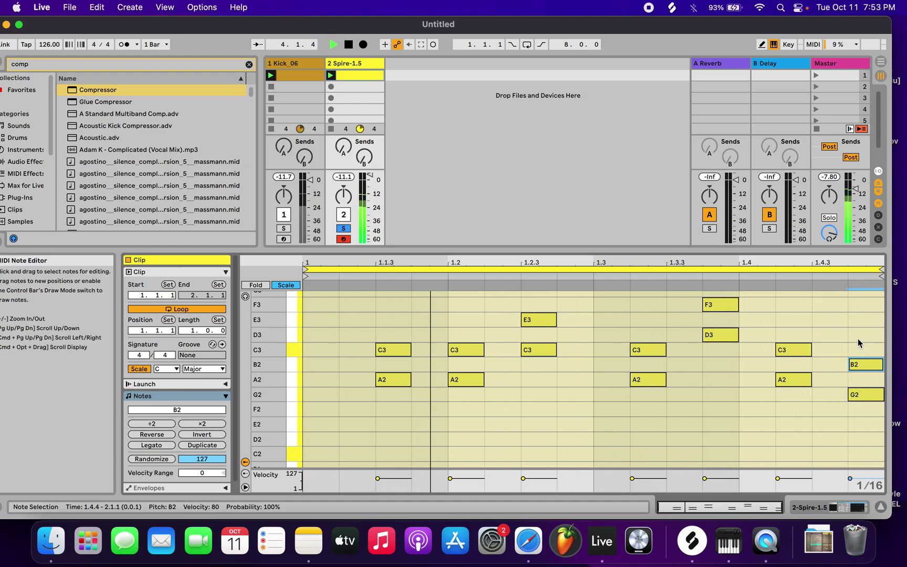
# - Try the final G2 and B2 chord one sixteenth earlier at 1.4.3, and return it to 1.4.4
pyautogui.moveTo(859, 377); pyautogui.dragTo(852, 440)
pyautogui.press('Left')
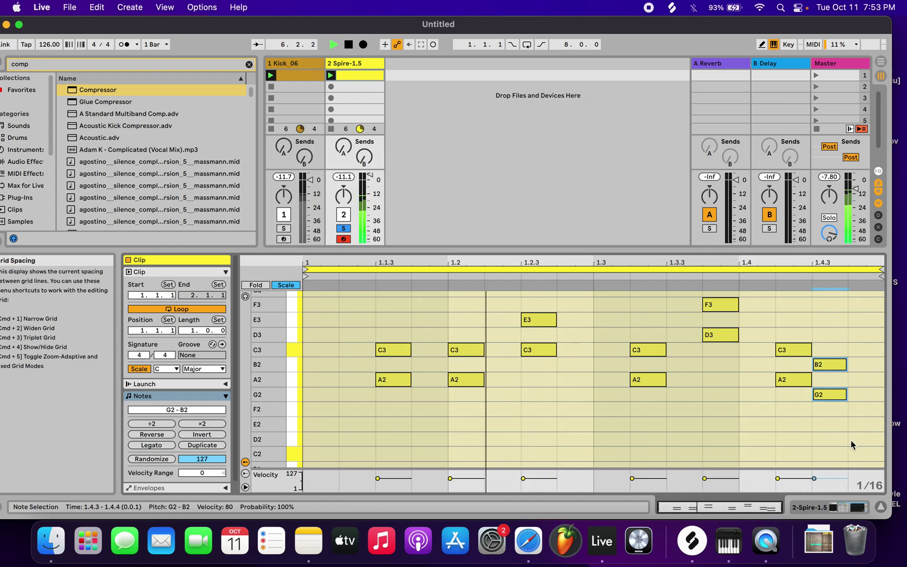
pyautogui.press('Right')
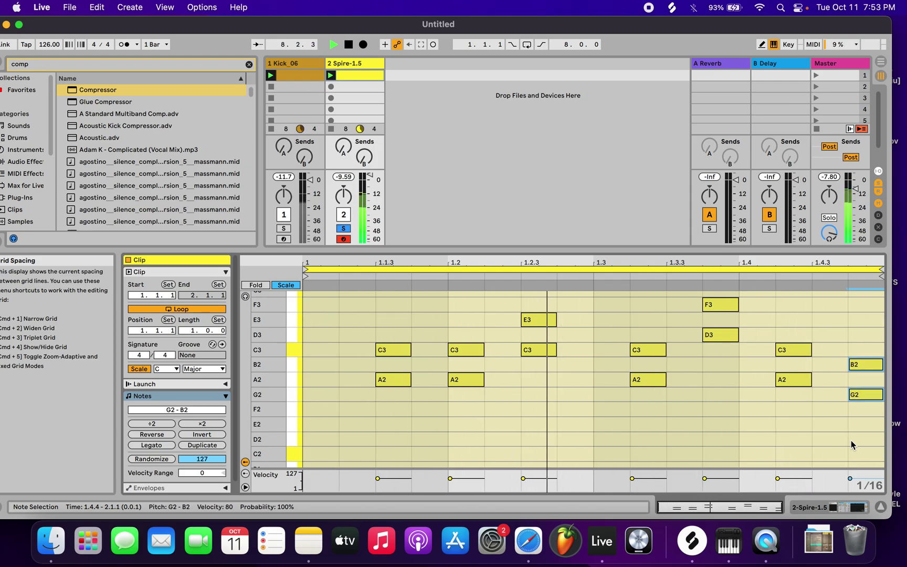
# - Try the D3 and F3 chord at 1.4.1 and 1.3.3 during playback, and return it to 1.3.4
pyautogui.moveTo(682, 295); pyautogui.dragTo(728, 343)
pyautogui.press('space')
pyautogui.press('Right')
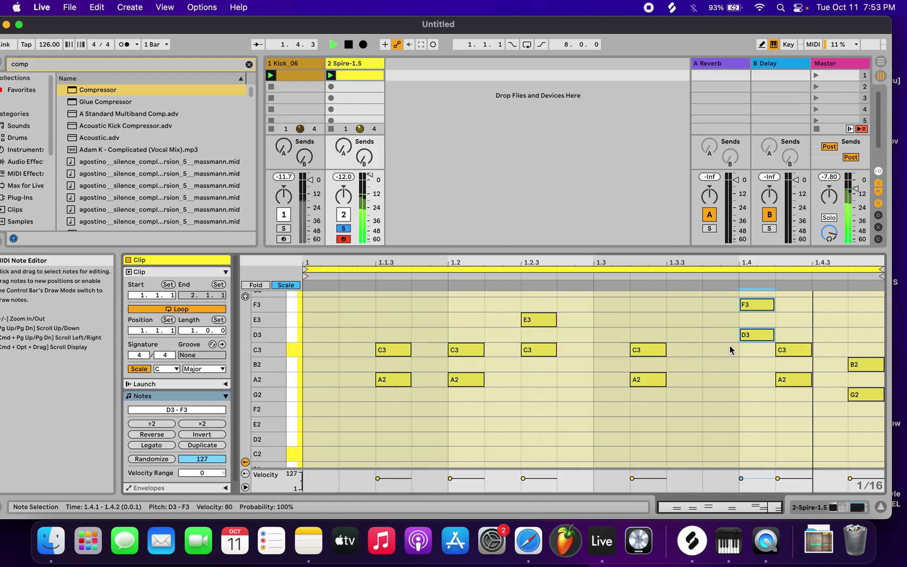
pyautogui.press('Left')
pyautogui.press('Left')
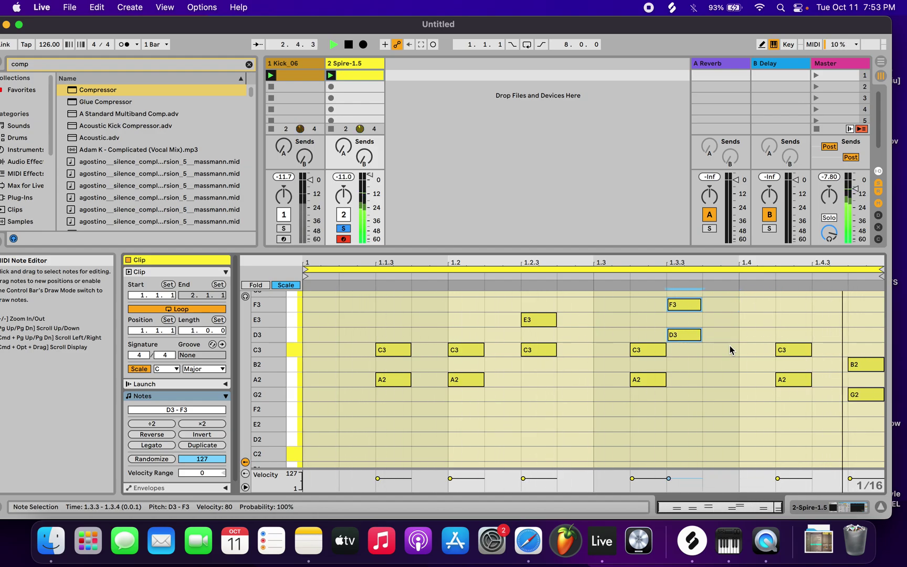
pyautogui.press('Right')
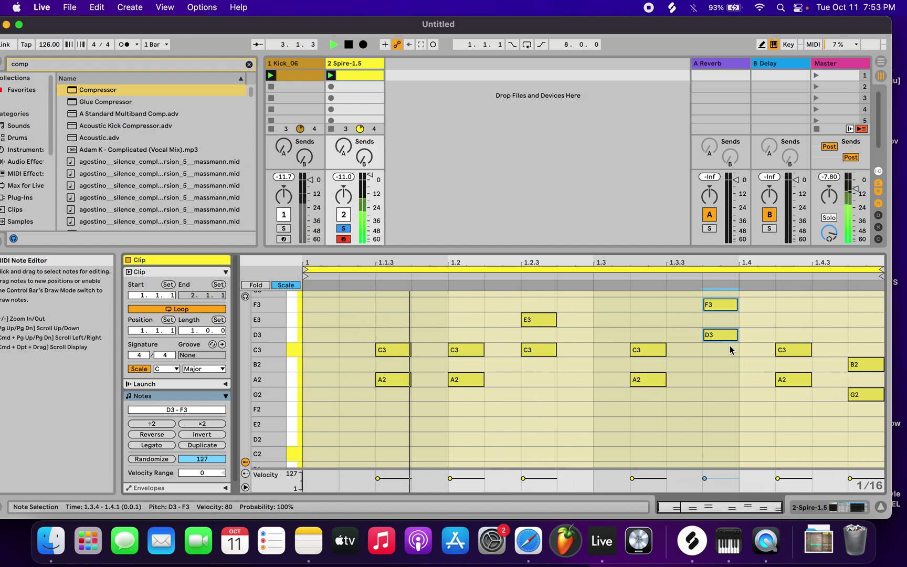
# - Unsolo the Spire-1.5 track to hear it with the kick, reopen its clip and restart playback
pyautogui.click(839, 507)
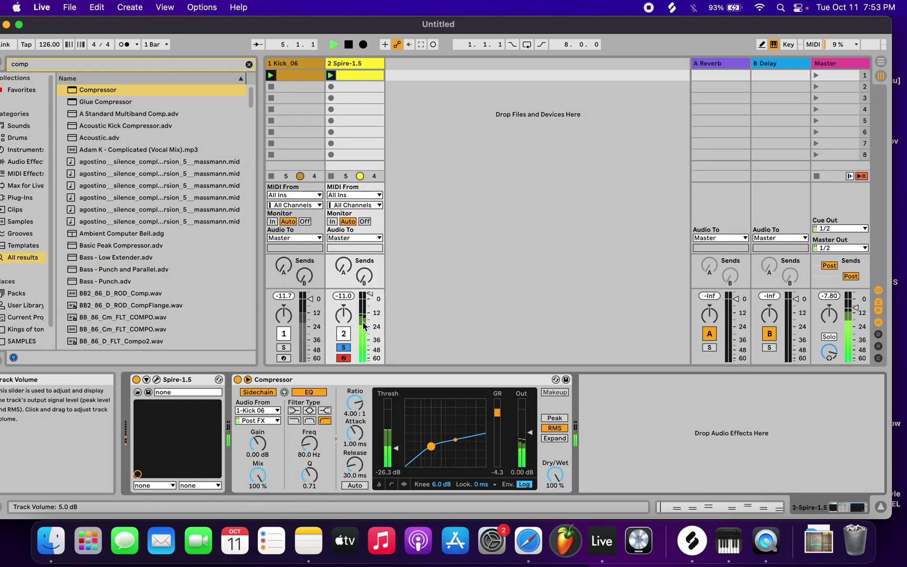
pyautogui.click(344, 347)
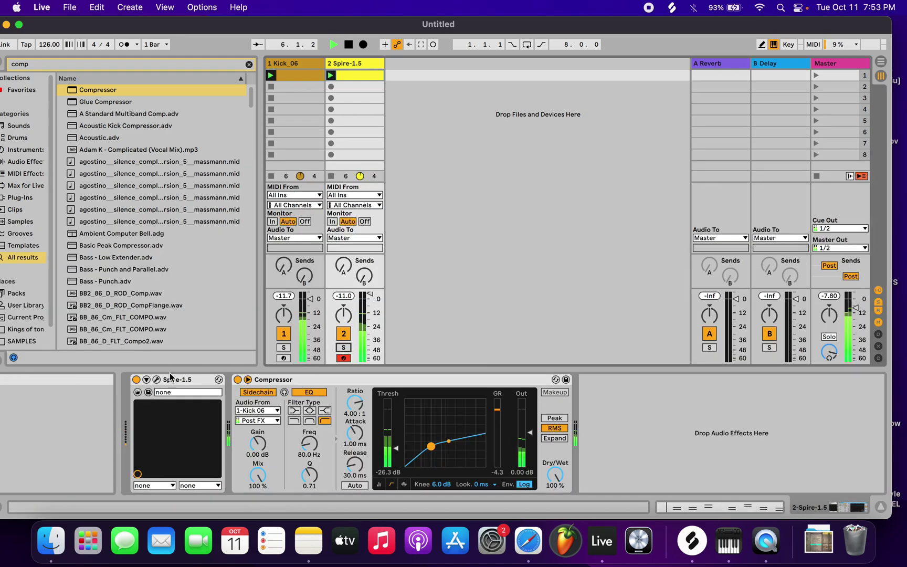
pyautogui.doubleClick(351, 78)
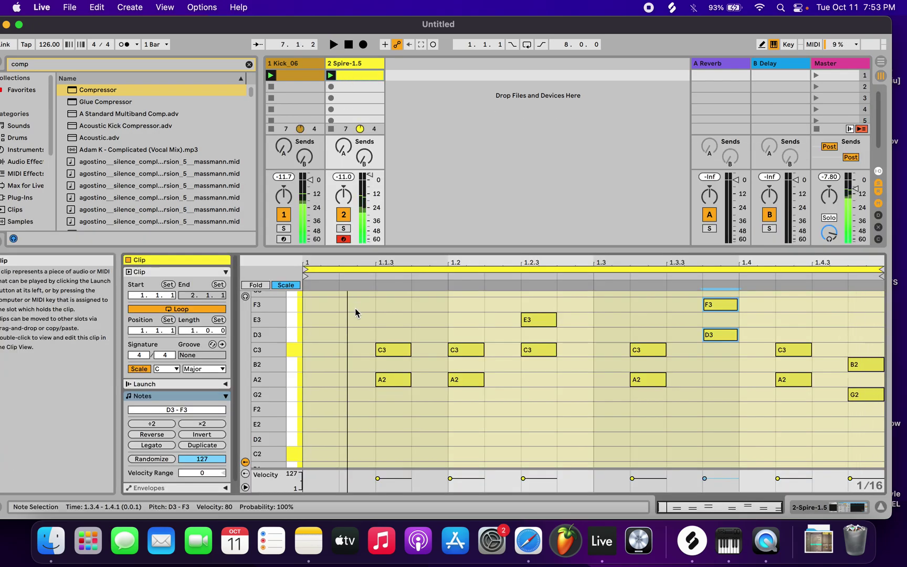
pyautogui.press('space')
# - Move the A2 and C3 chord at 1.2.1 one sixteenth later to 1.2.2, and restart playback
pyautogui.moveTo(412, 304); pyautogui.dragTo(382, 396)
pyautogui.click(411, 315)
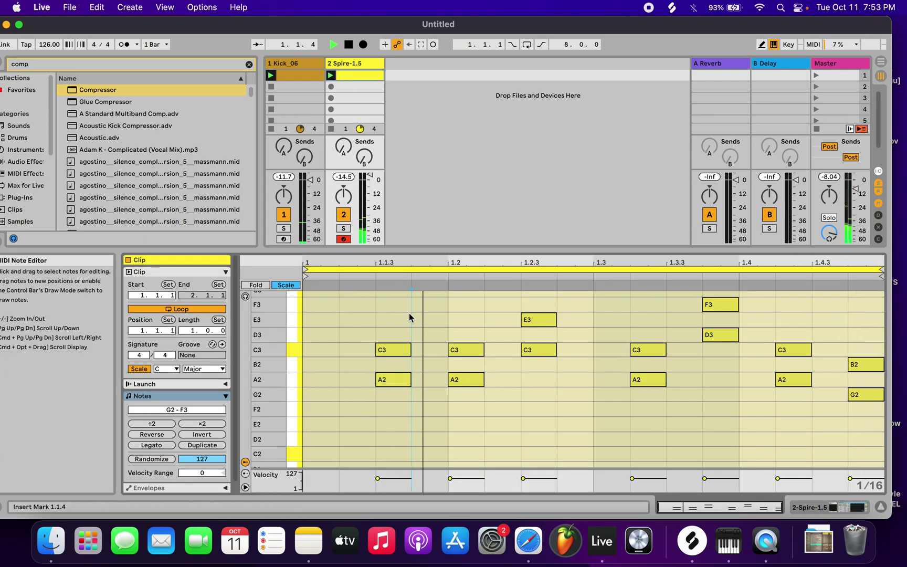
pyautogui.moveTo(461, 316); pyautogui.dragTo(465, 402)
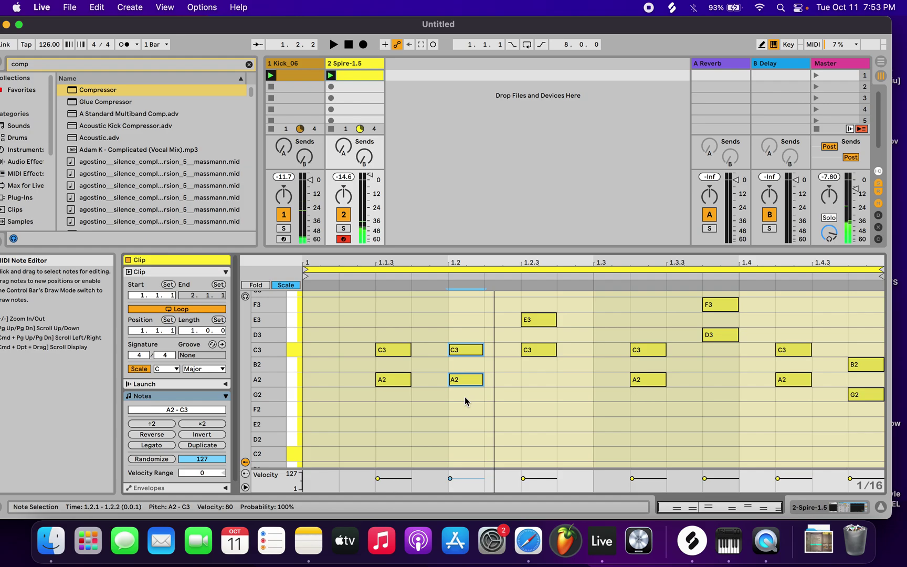
pyautogui.press('Right')
pyautogui.press('space')
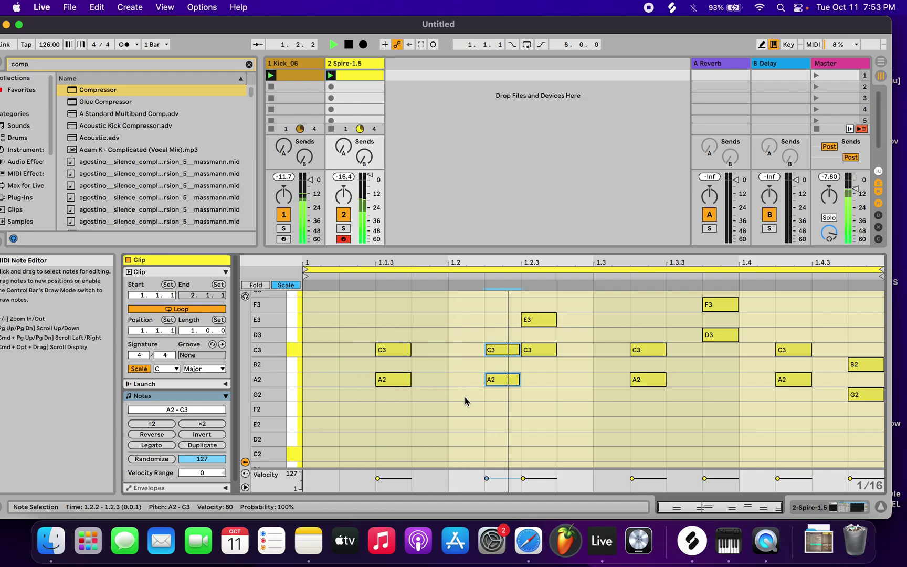
# - Shift the C3 and E3 chord at 1.2.3 to 1.2.4, trying it at 1.3.1 on the way
pyautogui.moveTo(541, 300); pyautogui.dragTo(541, 358)
pyautogui.press('Right')
pyautogui.press('Right')
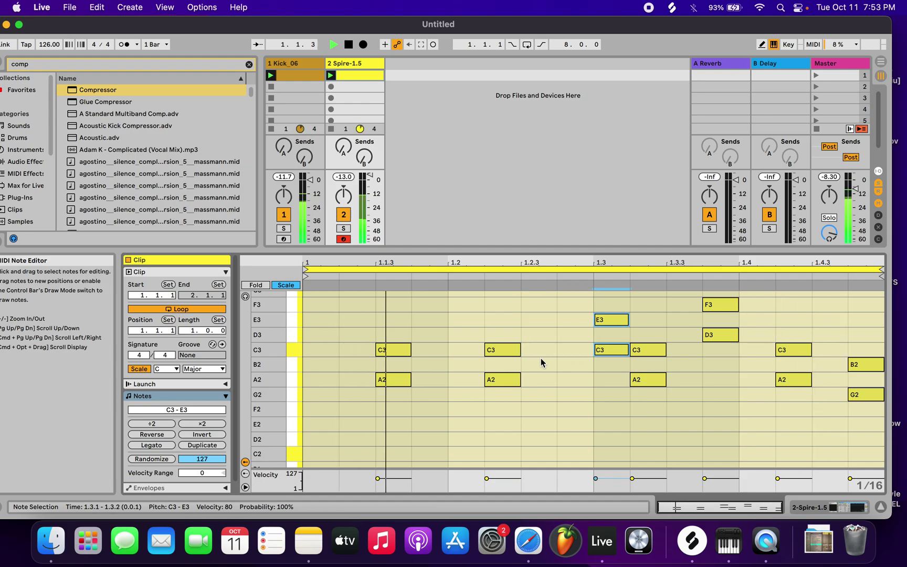
pyautogui.press('Left')
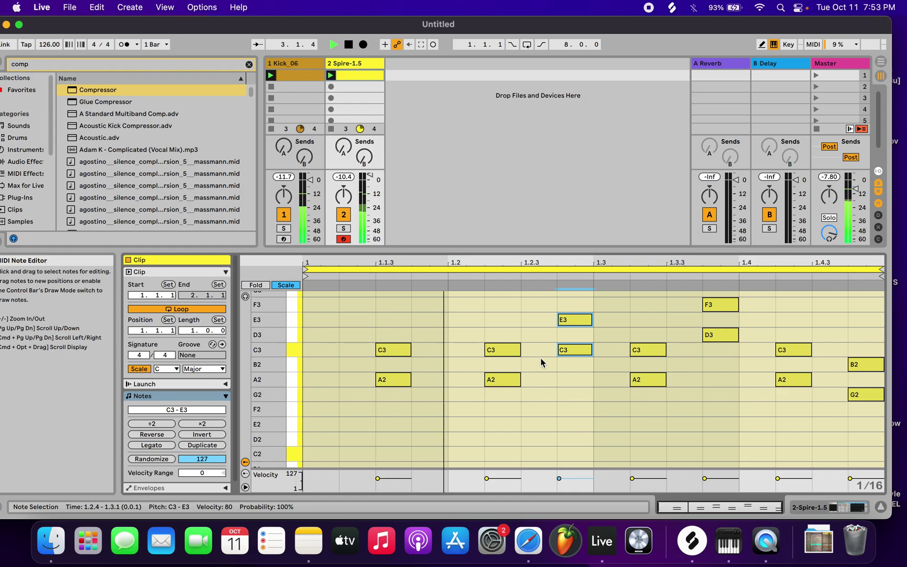
# - Move the A2 and C3 chord at 1.2.2 to 1.2.3, and the C3 and E3 chord to 1.3.1
pyautogui.moveTo(525, 338); pyautogui.dragTo(482, 413)
pyautogui.press('Right')
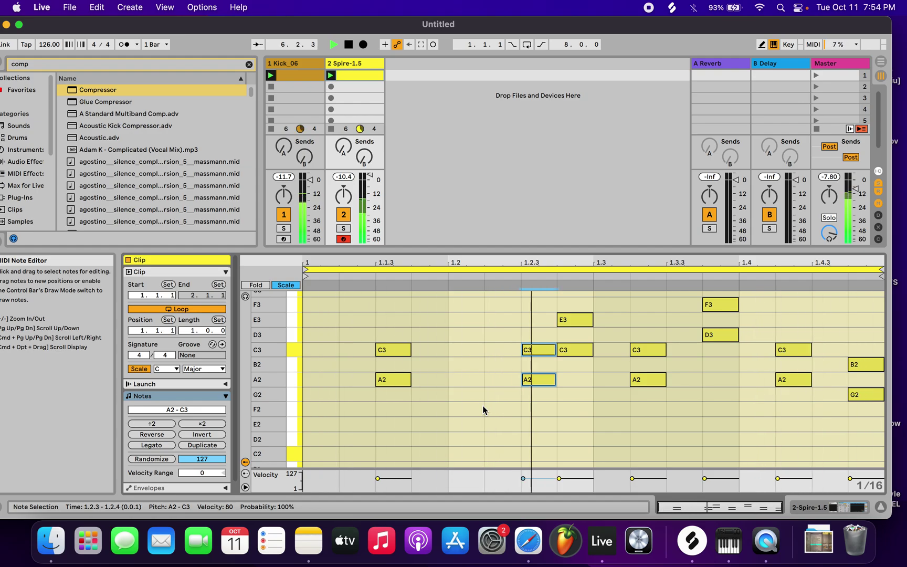
pyautogui.moveTo(577, 300); pyautogui.dragTo(571, 381)
pyautogui.press('Right')
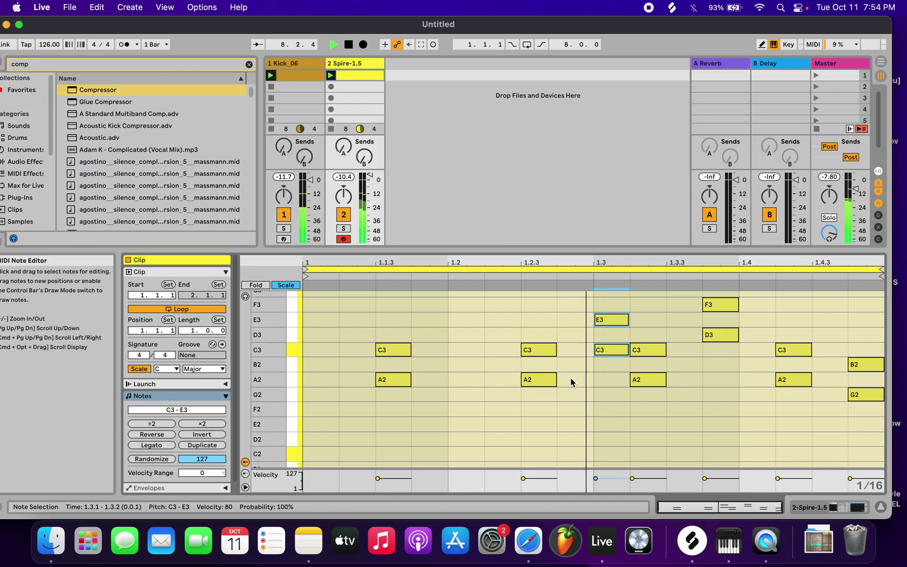
# - Solo the Spire-1.5 track and set its Compressor threshold to -12.0 dB
pyautogui.click(858, 507)
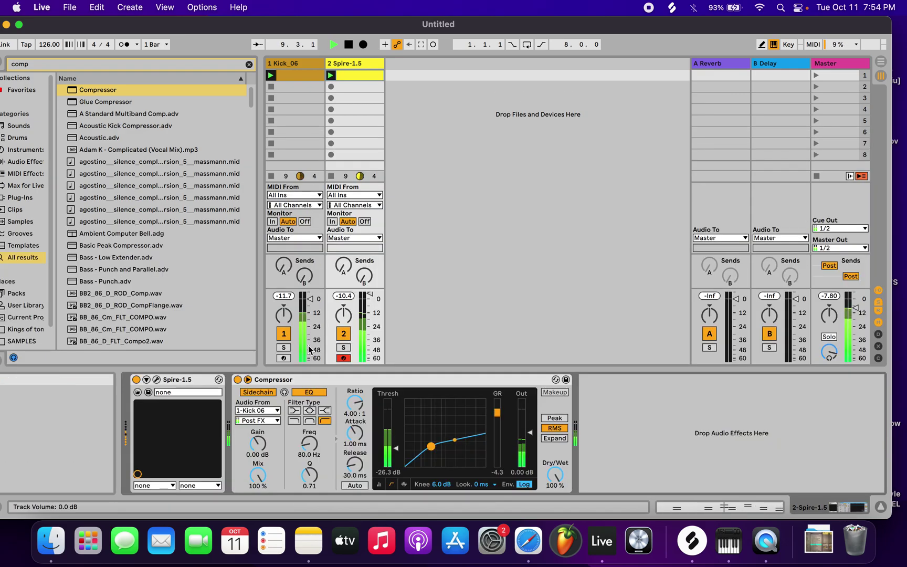
pyautogui.click(344, 348)
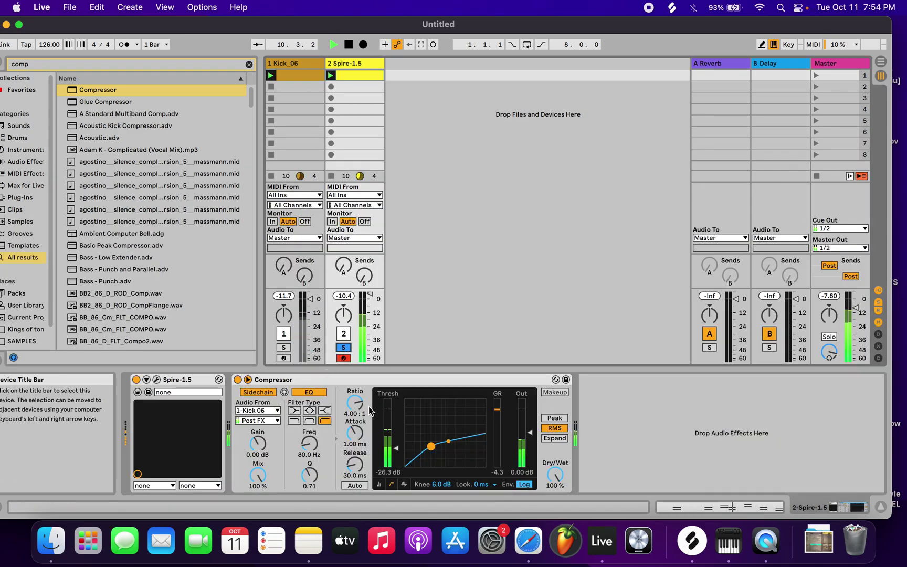
pyautogui.moveTo(393, 437); pyautogui.dragTo(396, 429)
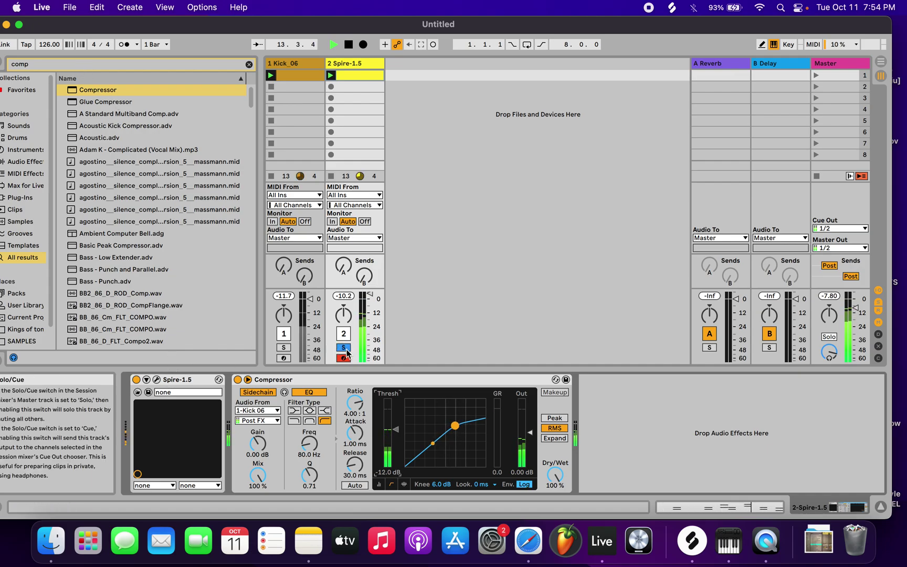
# - Duplicate the A2 and C3 chord at 1.1.3 in the Spire-1.5 clip and place the copy at 1.1.1
pyautogui.doubleClick(370, 75)
pyautogui.moveTo(395, 324); pyautogui.dragTo(392, 408)
pyautogui.press('super+d')
pyautogui.press('Left')
pyautogui.press('Left')
pyautogui.press('Left')
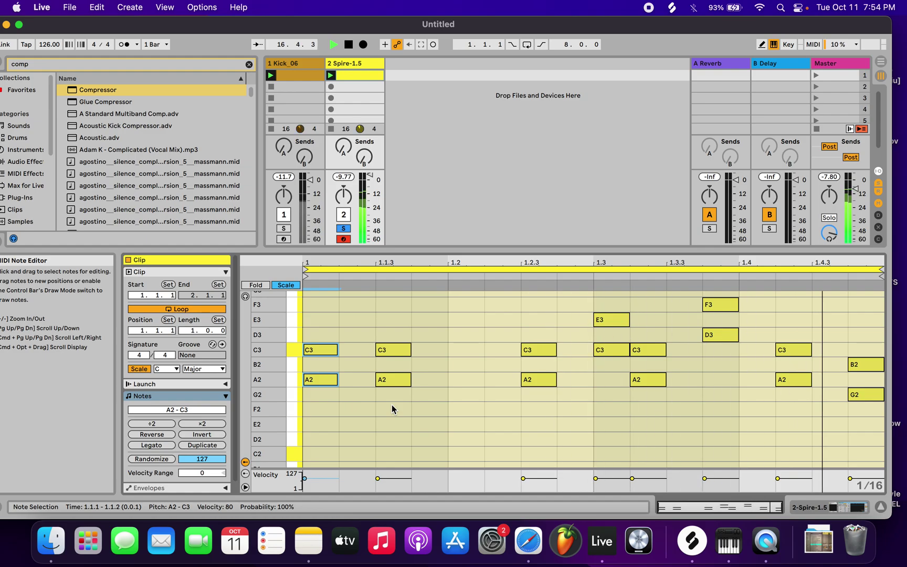
# - Duplicate the A2 and C3 chord at 1.1.3 again and place the copy at 1.2.1
pyautogui.click(395, 304)
pyautogui.press('super+d')
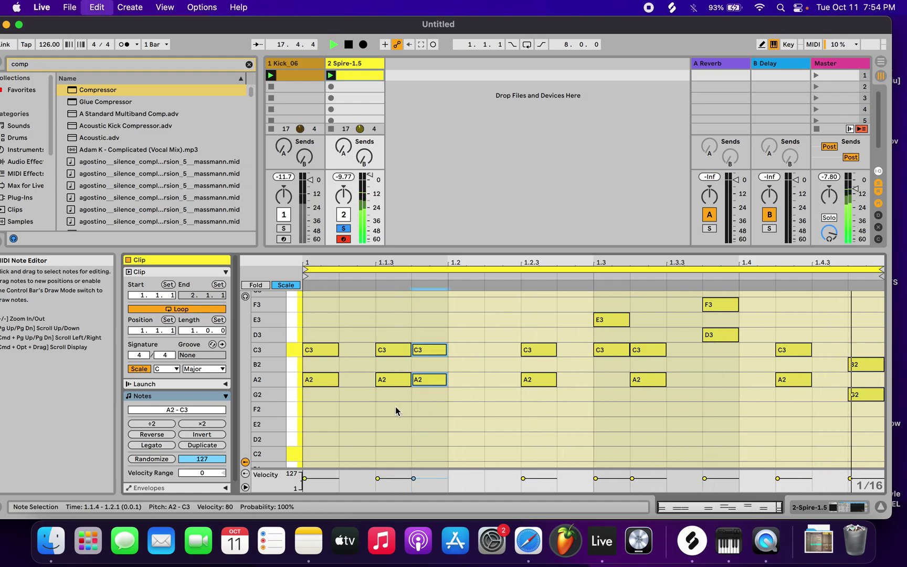
pyautogui.press('Right')
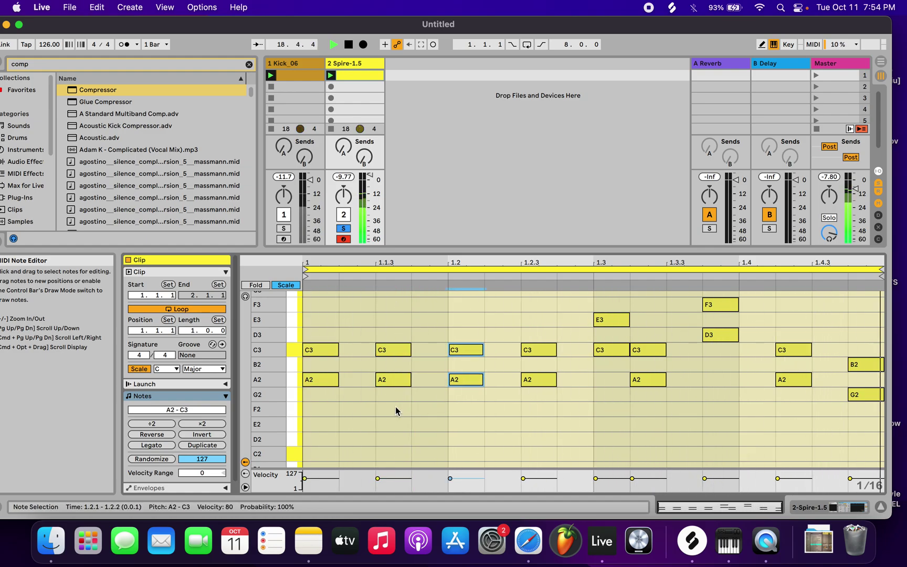
# - Check the Spire-1.5 synth's settings in its plug-in window, close it, and take the Spire-1.5 track out of solo
pyautogui.hotkey('shift', 'Tab')
pyautogui.press('super+alt+i')
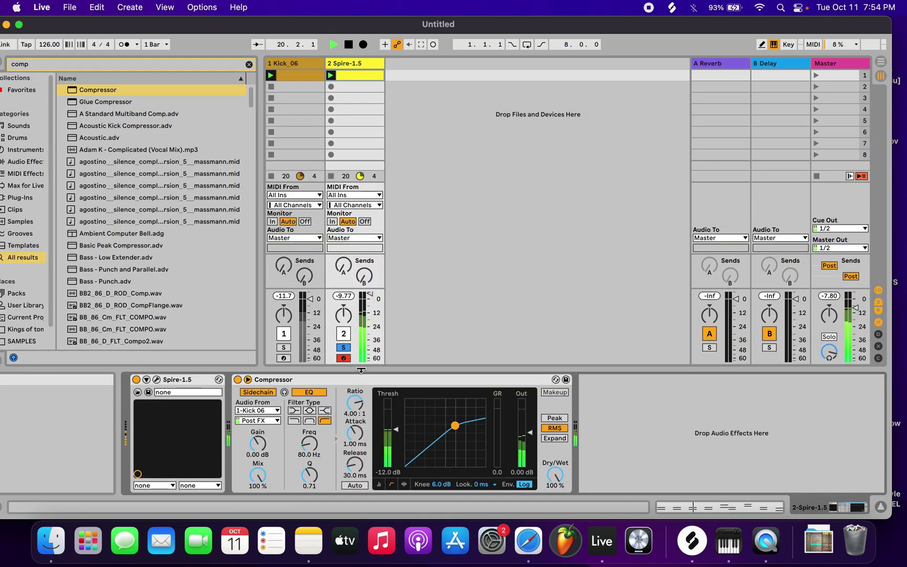
pyautogui.click(156, 380)
pyautogui.click(503, 178)
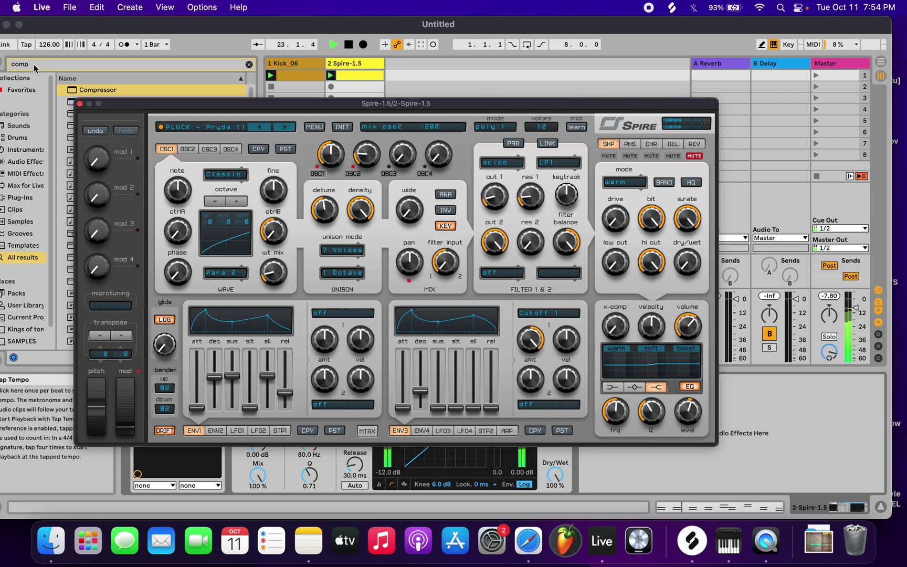
pyautogui.click(80, 104)
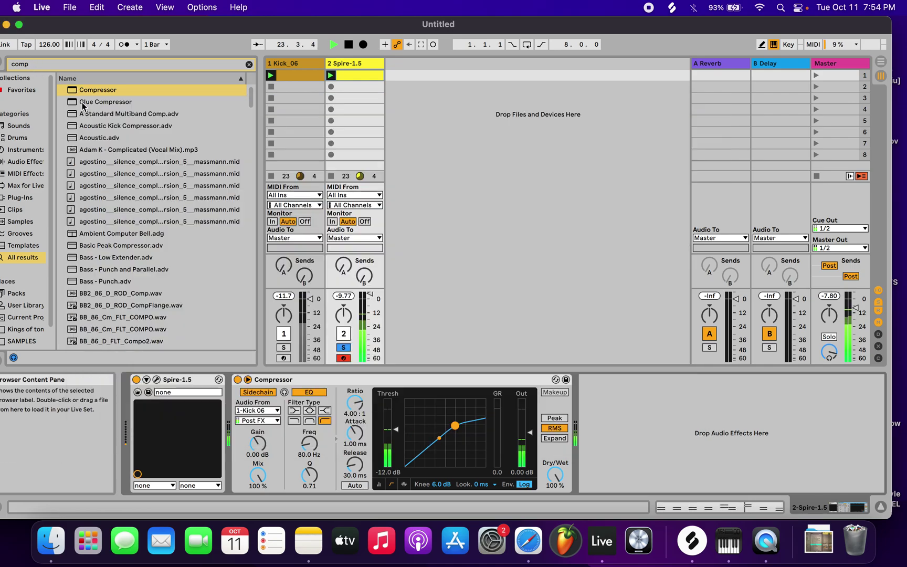
pyautogui.click(345, 347)
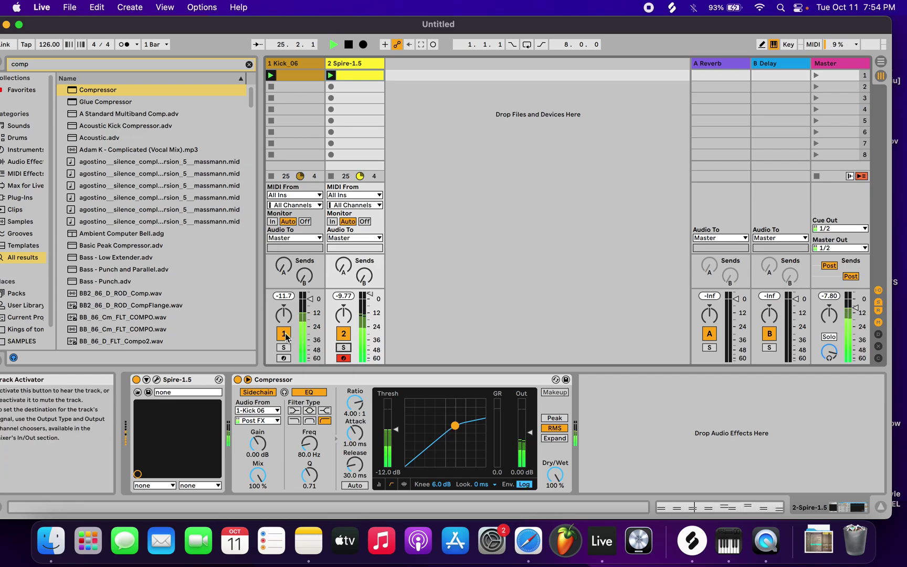
# - Open the Spire-1.5 track's clip and delete all of its notes
pyautogui.click(354, 74)
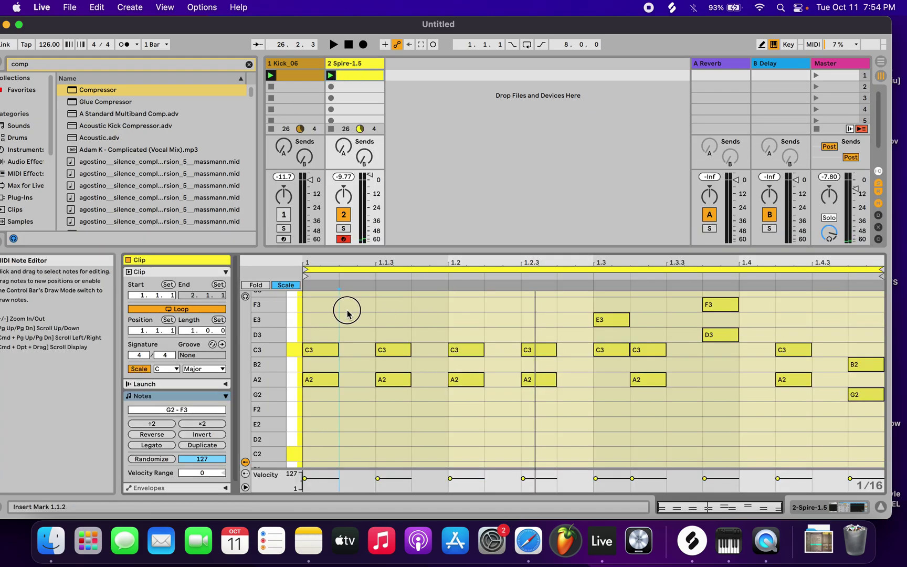
pyautogui.press('Delete')
pyautogui.click(387, 347)
pyautogui.moveTo(386, 347); pyautogui.dragTo(294, 395)
pyautogui.press('Delete')
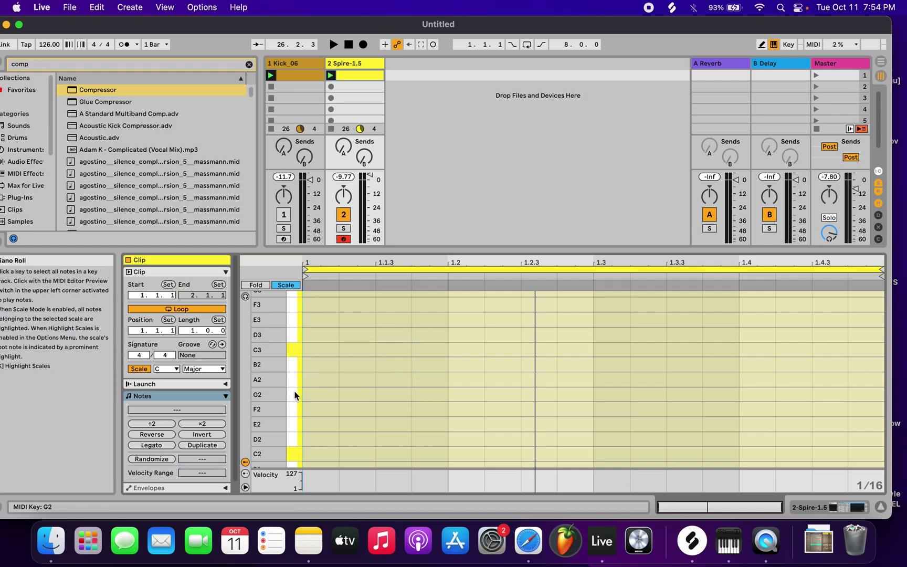
# - Write sixteenth notes B2 at 1.1.2 and 1.1.4, F3 at 1.2.3, D3 at 1.3.1, G2 at 1.3.4 and C3 at 1.4.4, and play the clip
pyautogui.doubleClick(351, 364)
pyautogui.doubleClick(424, 365)
pyautogui.doubleClick(532, 305)
pyautogui.doubleClick(704, 395)
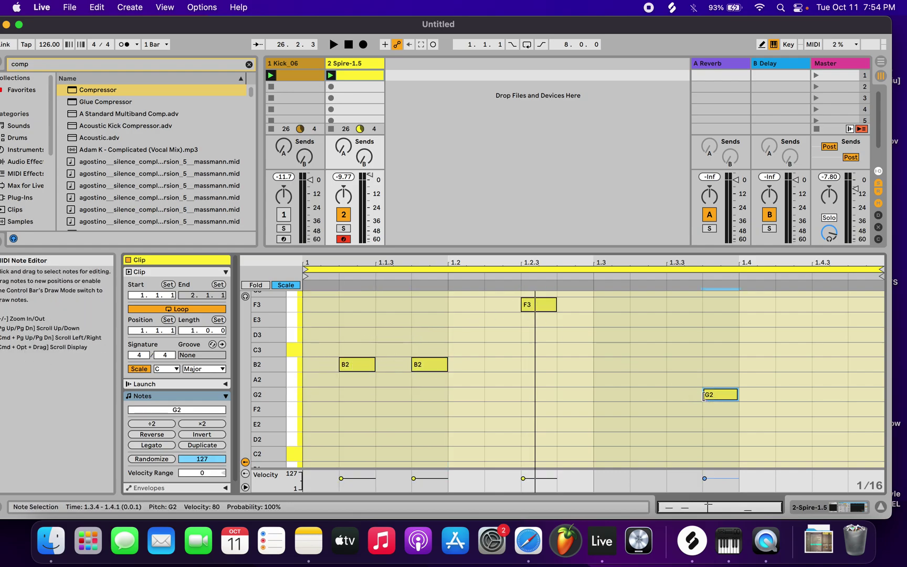
pyautogui.doubleClick(620, 335)
pyautogui.doubleClick(857, 353)
pyautogui.press('space')
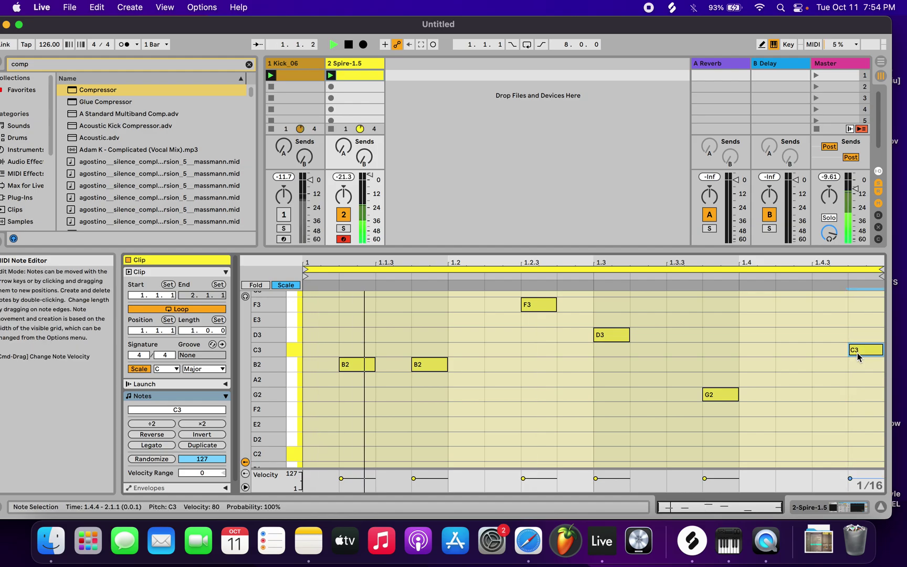
pyautogui.press('space')
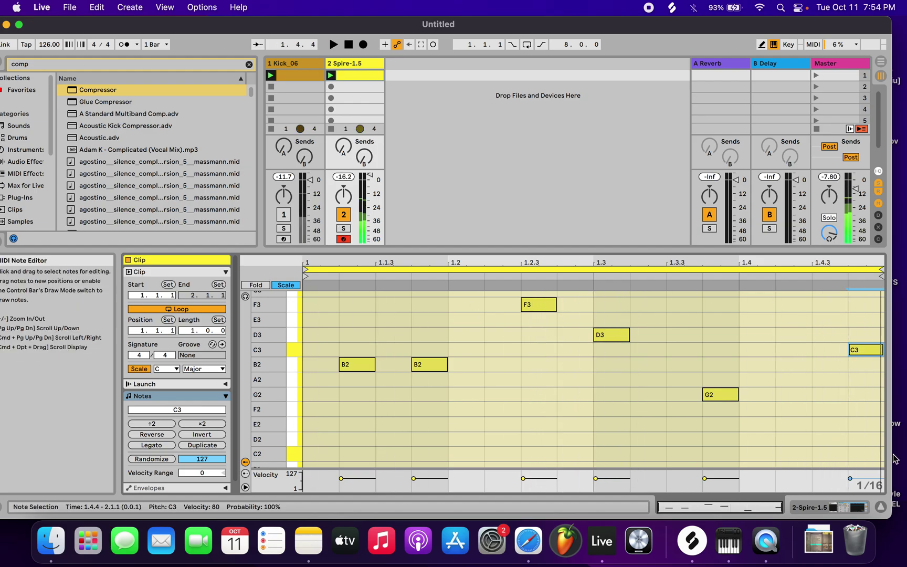
# - Show the device chain of the Spire-1.5 track
pyautogui.click(840, 508)
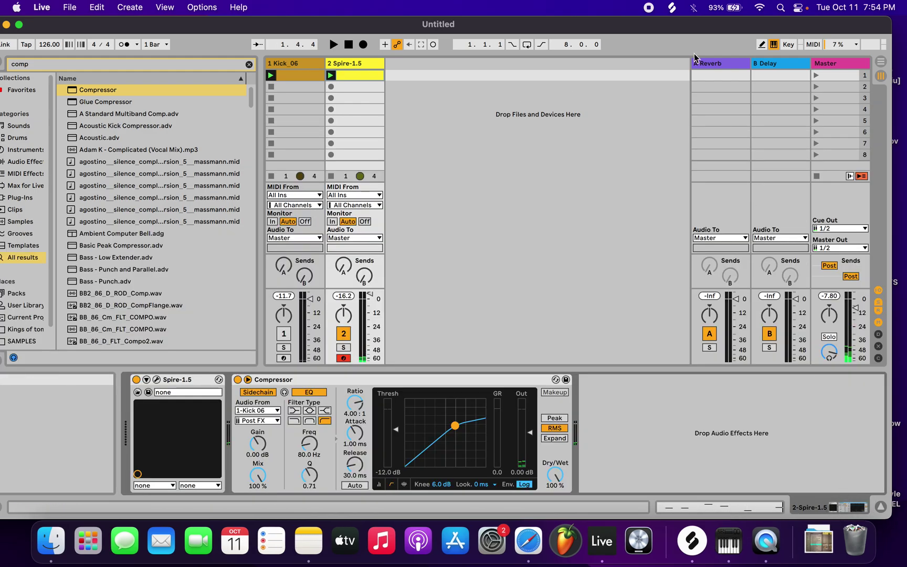